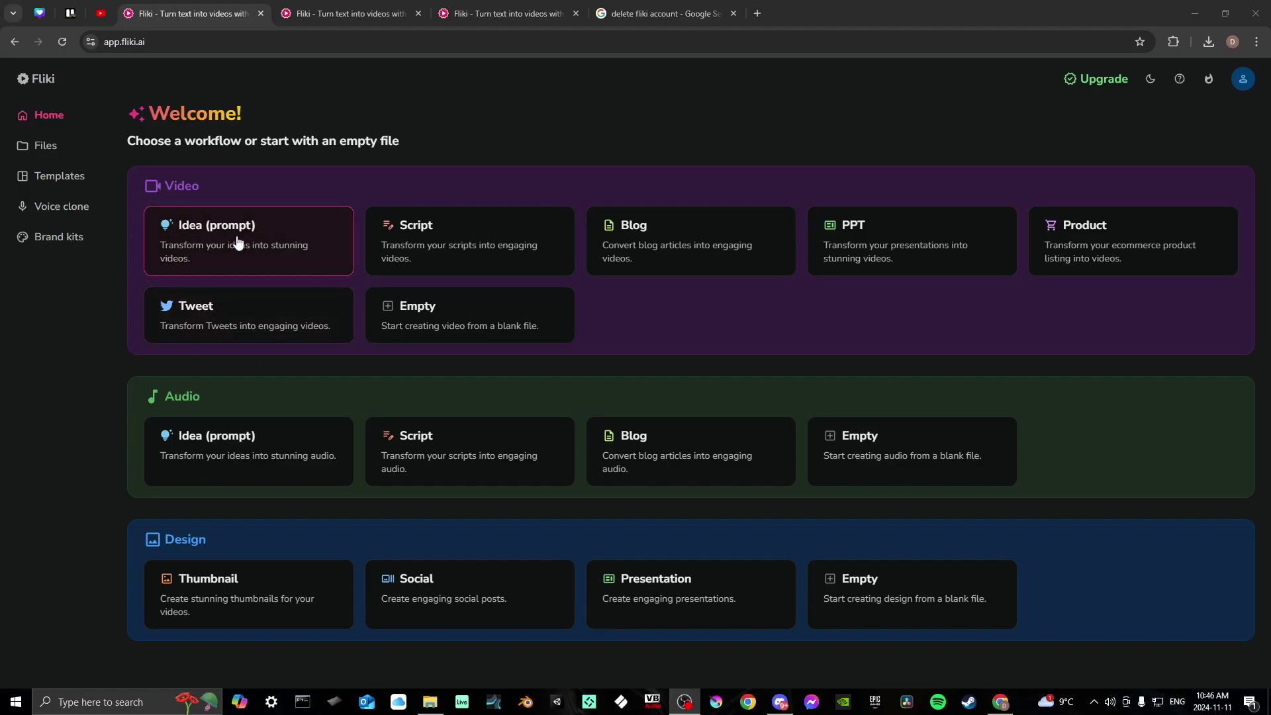
# Step: Start a video from an idea prompt: 'a stunning view of a futuristic city'
pyautogui.click(290, 237)
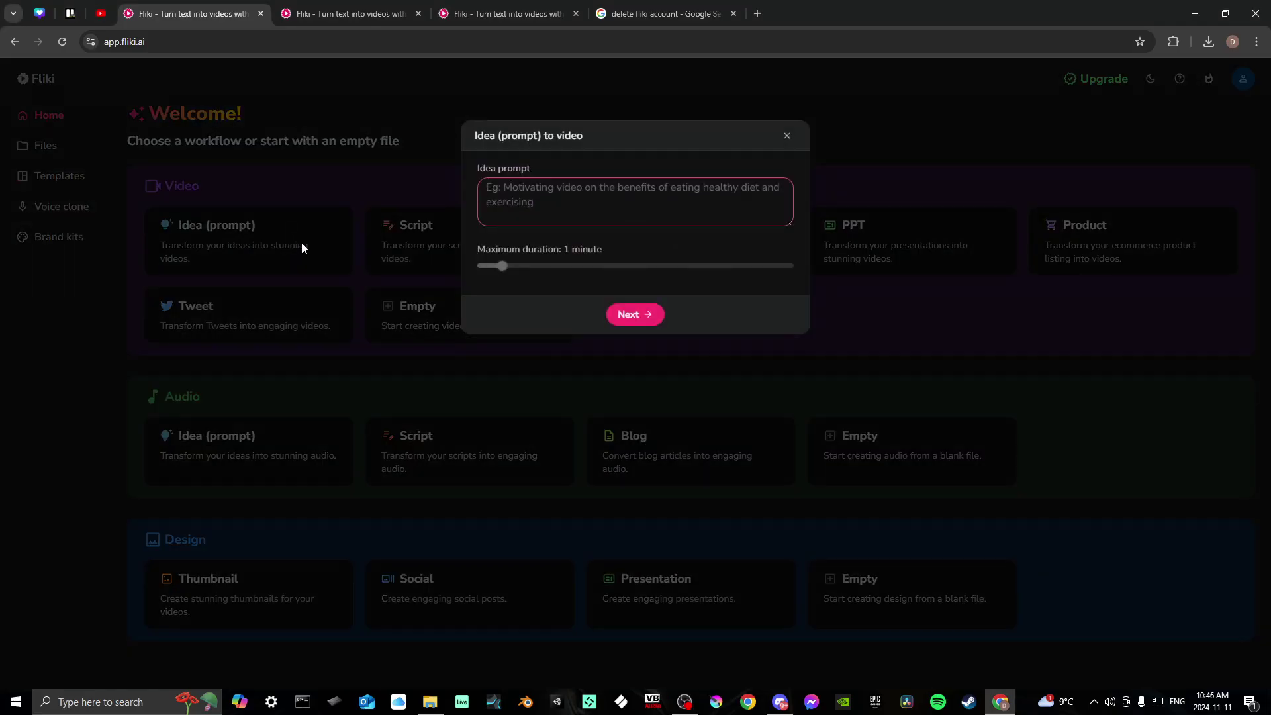
pyautogui.write('a ')
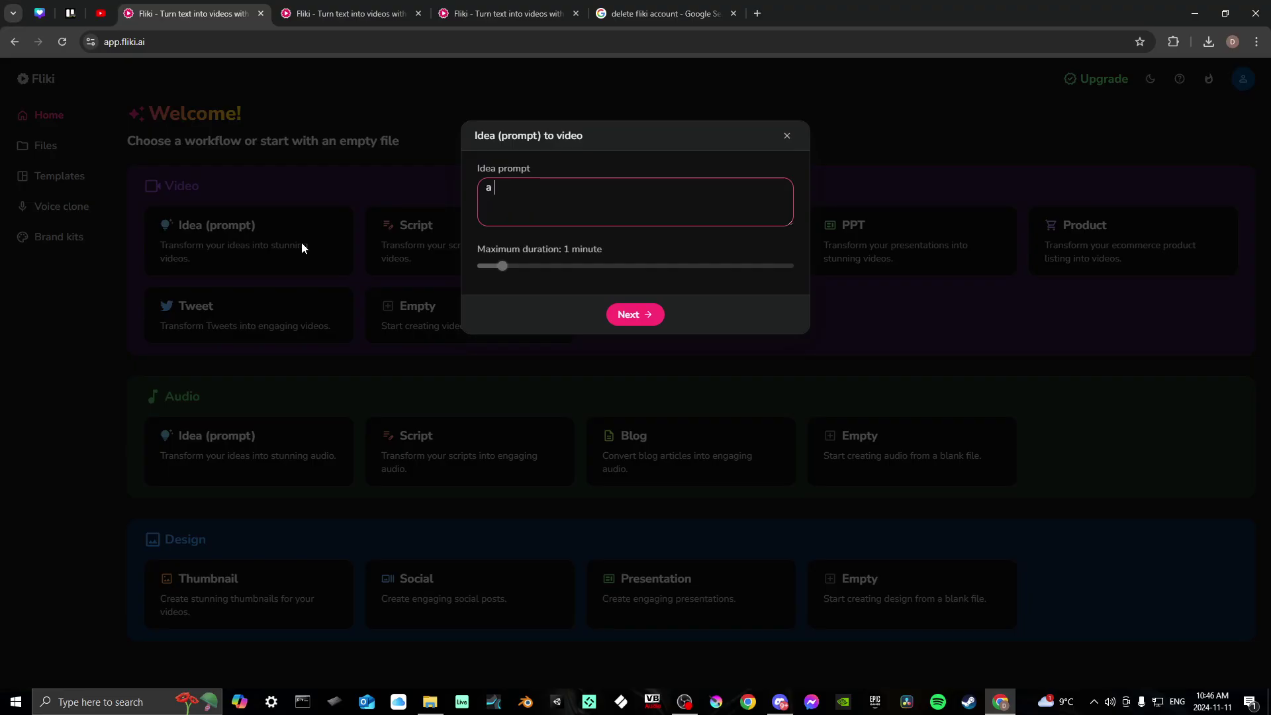
pyautogui.write('stunnin')
pyautogui.write('g v')
pyautogui.write('iew of a ')
pyautogui.write('futuri')
pyautogui.write('stic city')
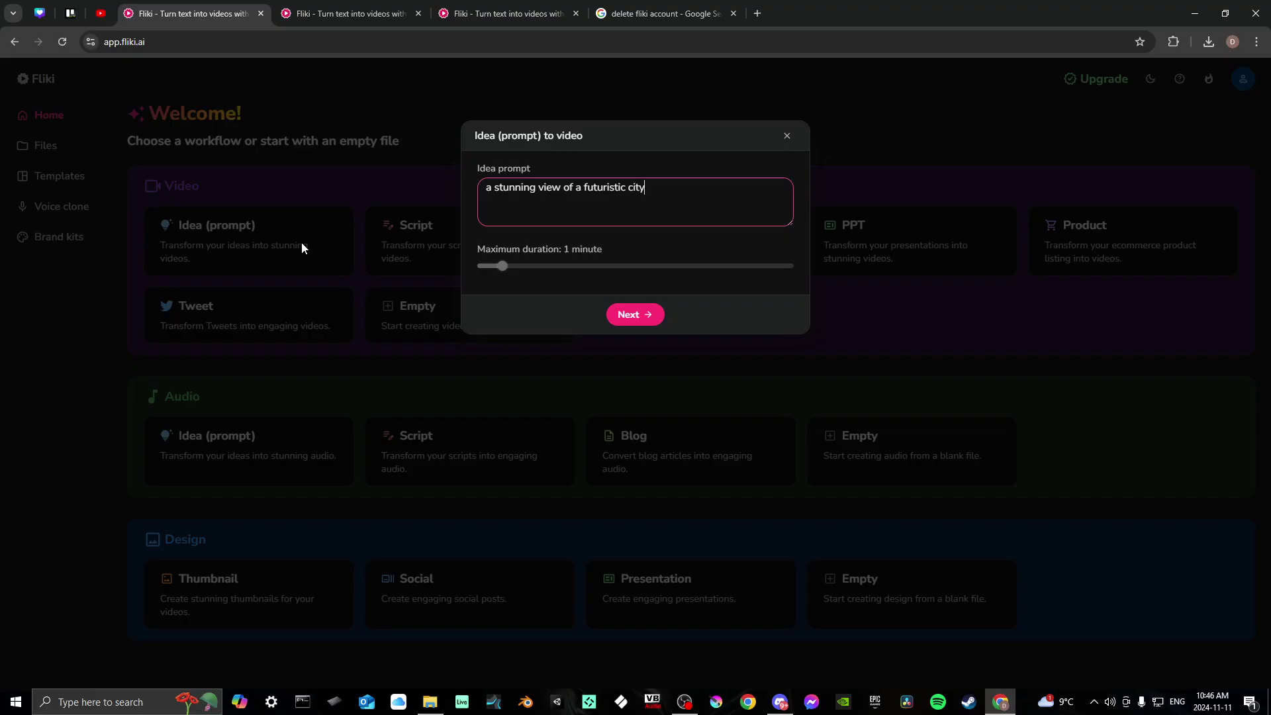
# Step: Review the 16:9, English (Canada), Cinematic AI media settings, then close the idea-to-video setup
pyautogui.click(628, 316)
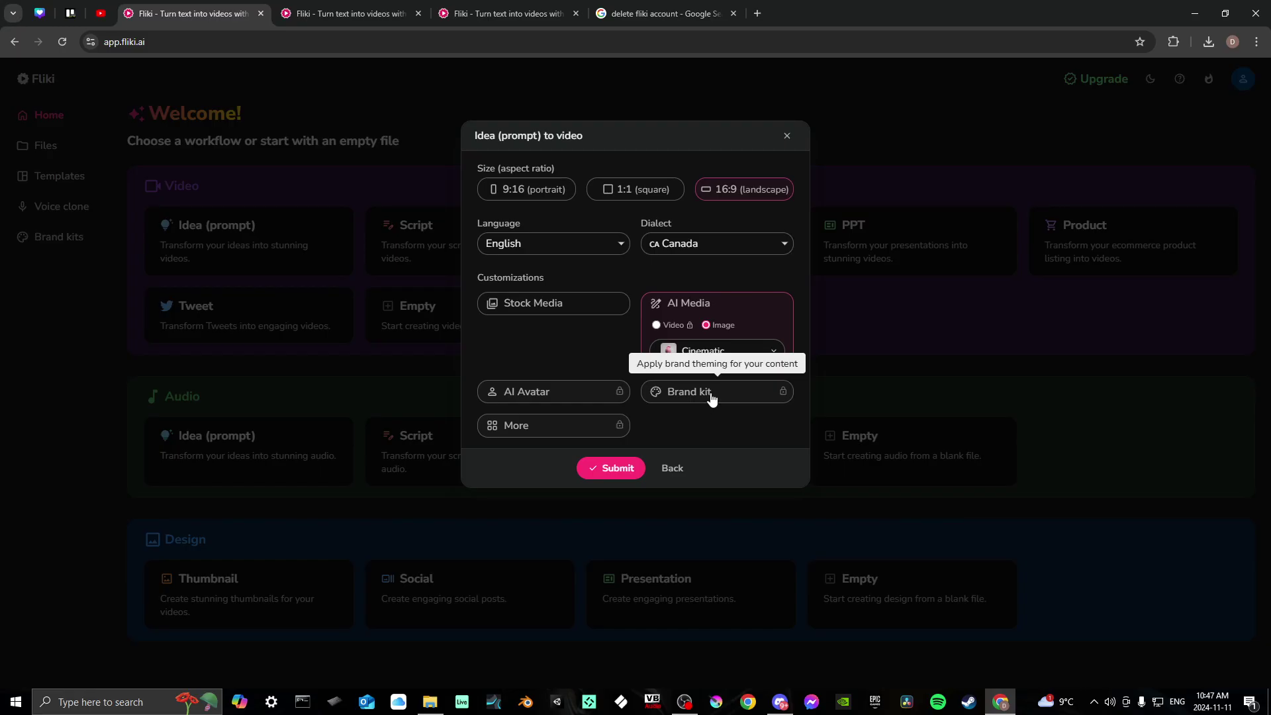
pyautogui.click(787, 135)
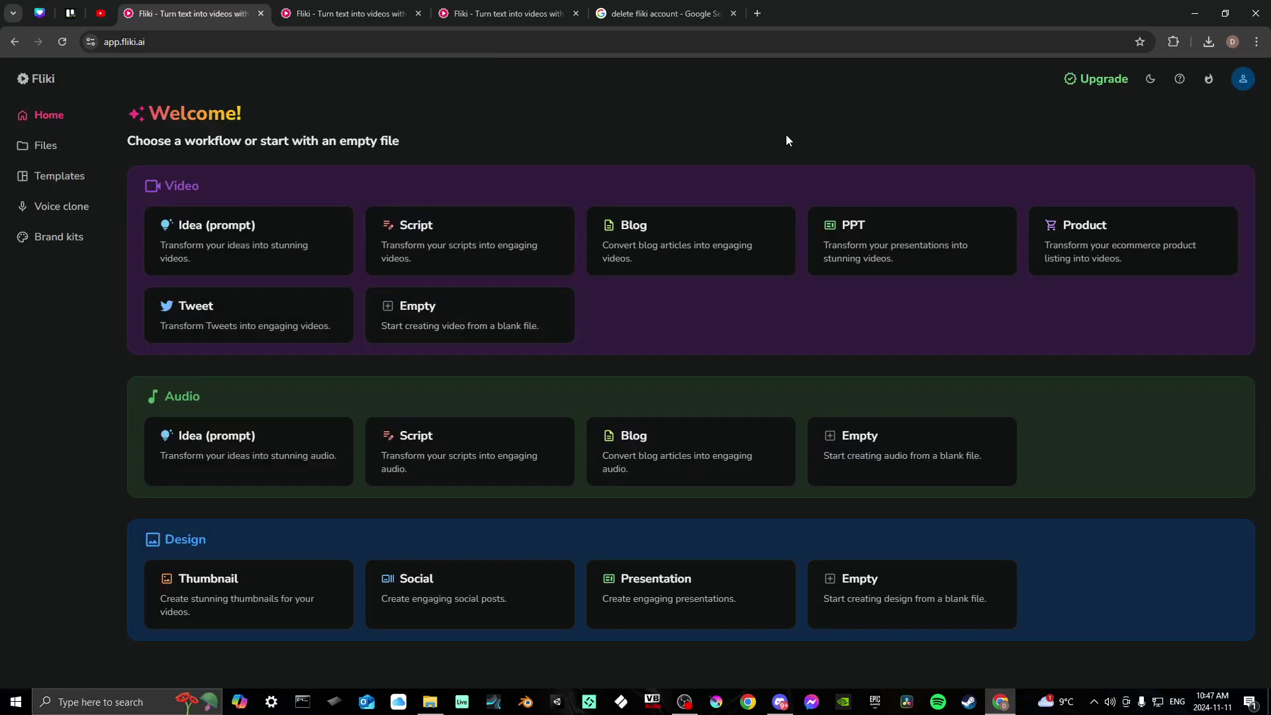
pyautogui.click(454, 253)
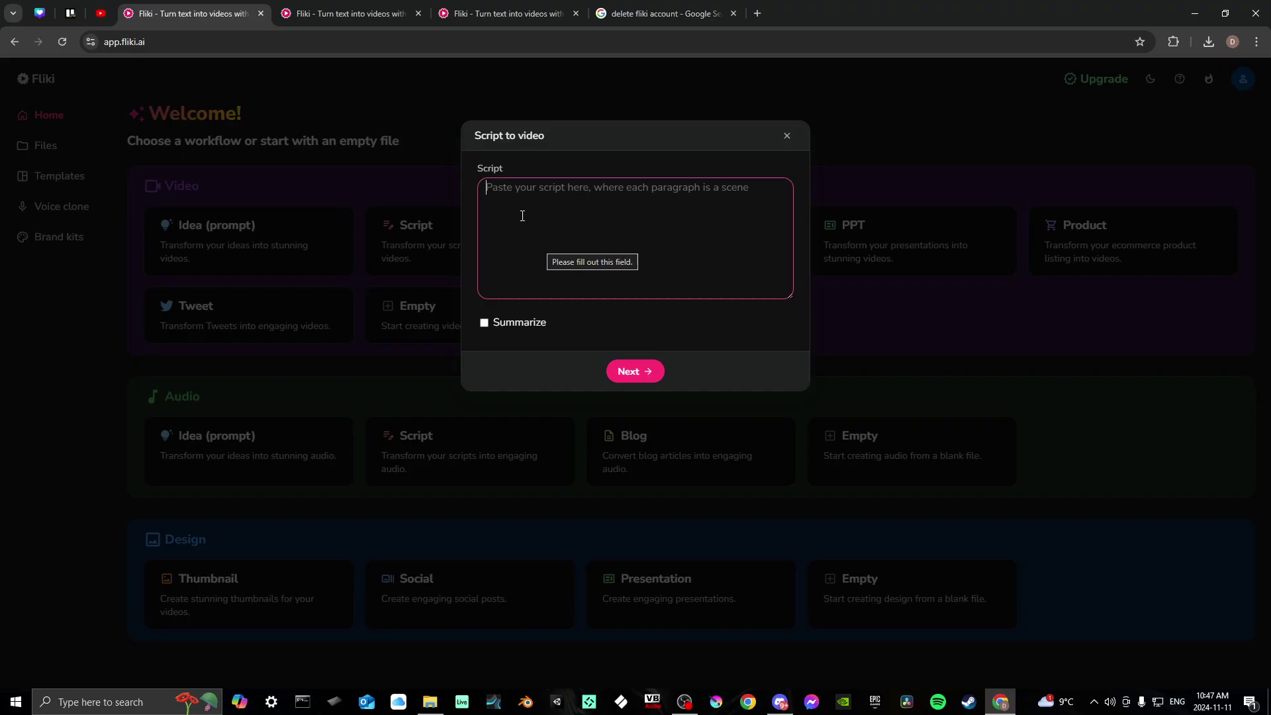
pyautogui.click(788, 137)
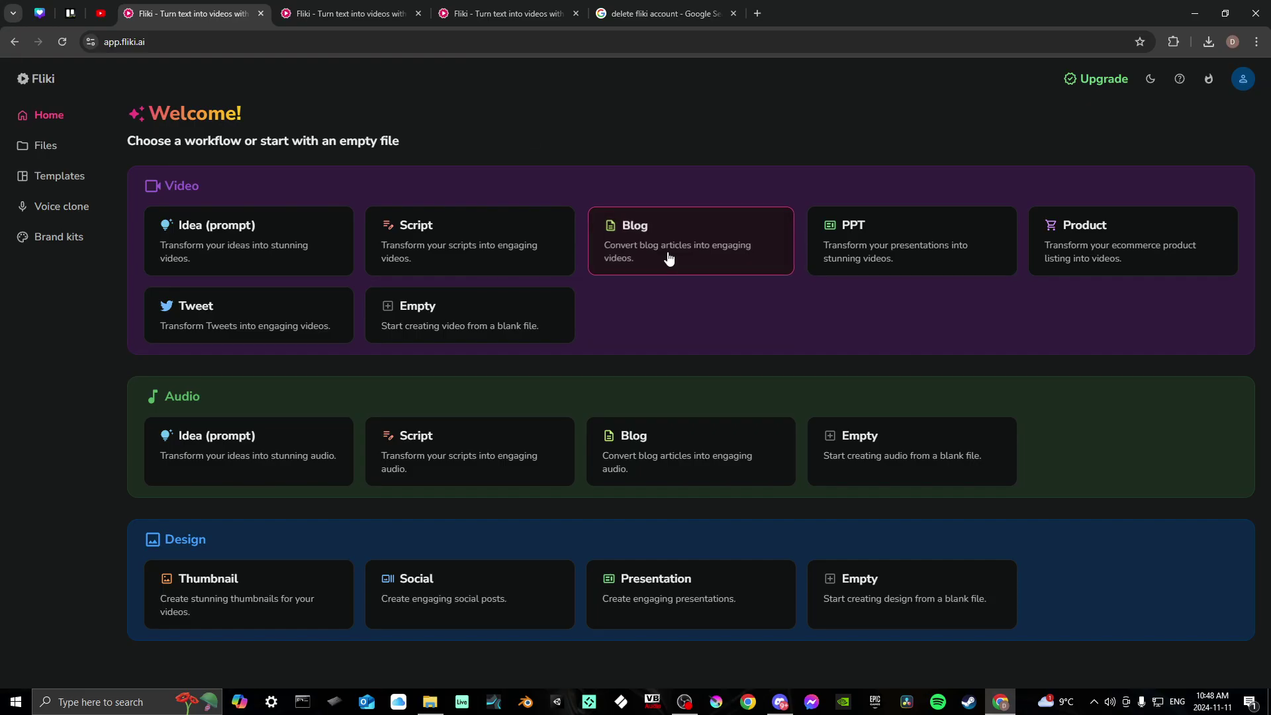
pyautogui.click(668, 258)
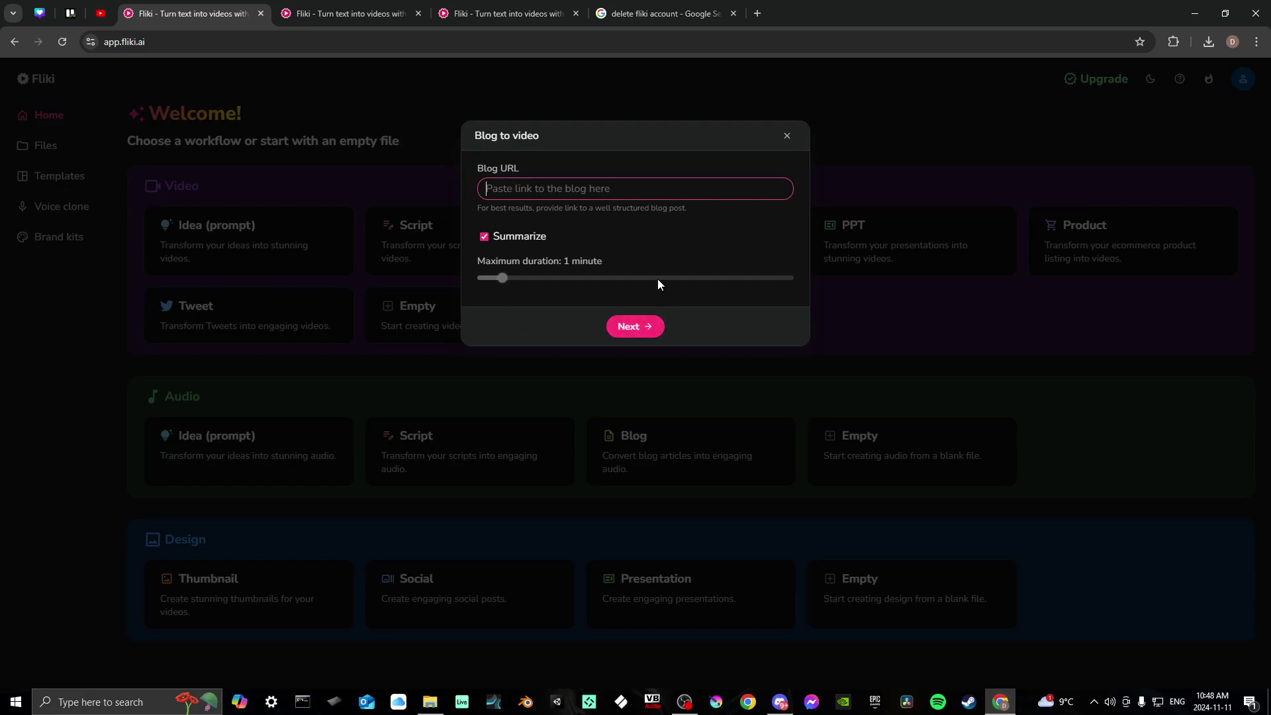
pyautogui.click(787, 137)
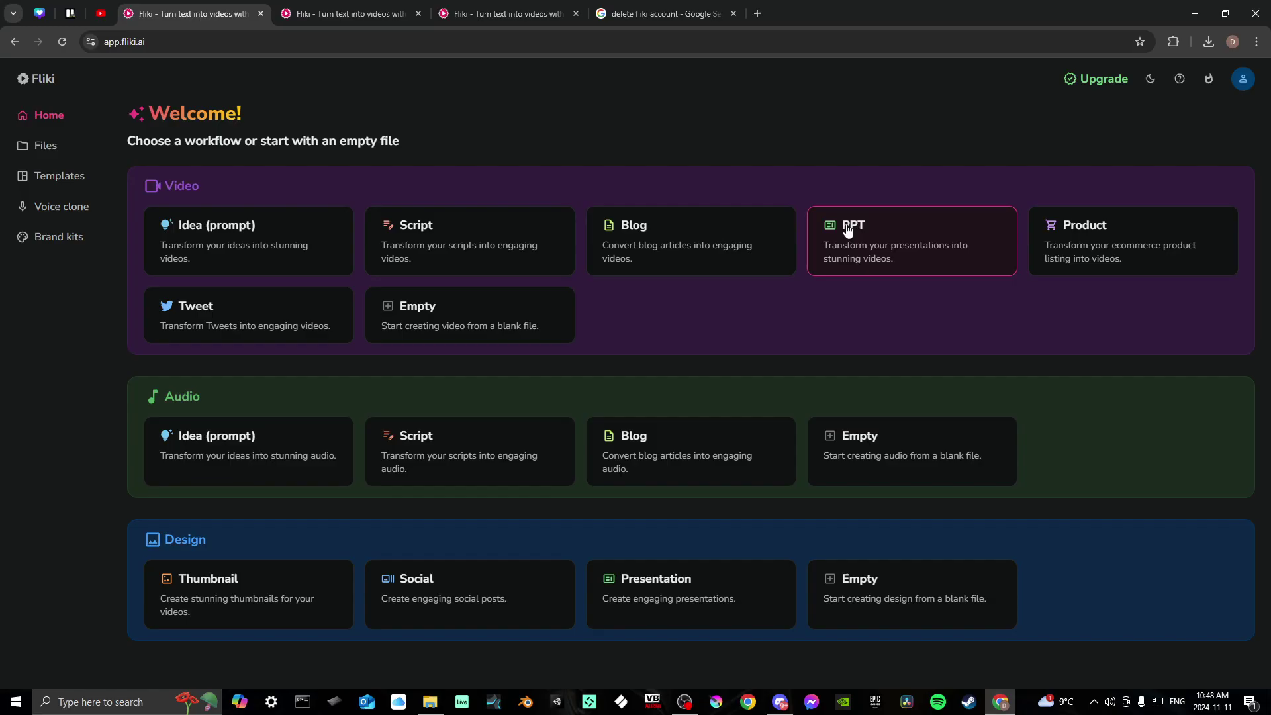
pyautogui.click(908, 244)
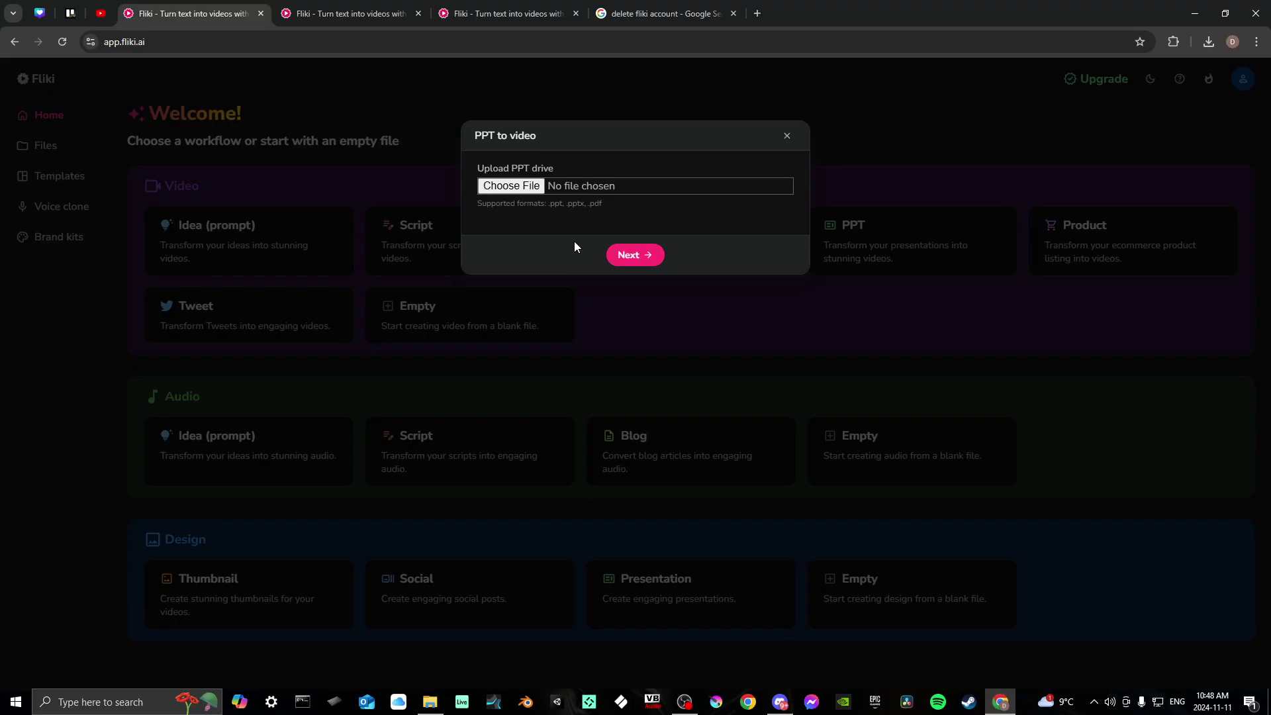
pyautogui.click(787, 137)
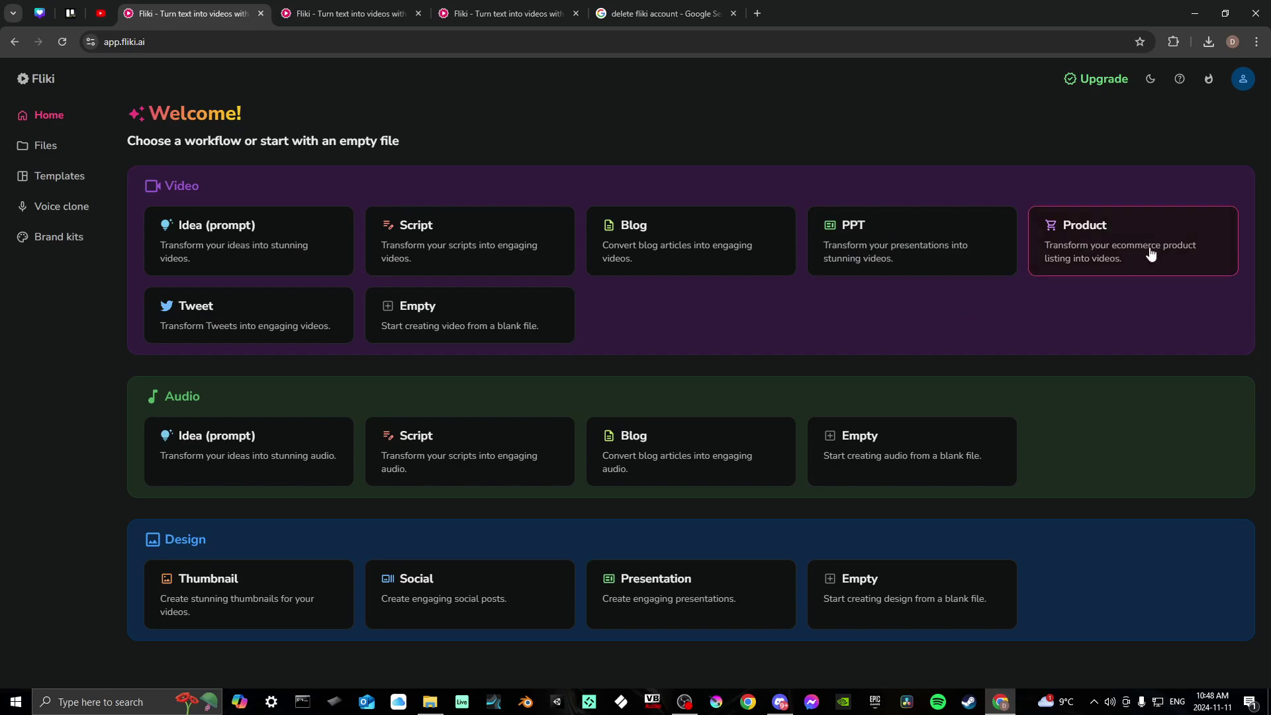
pyautogui.click(1151, 255)
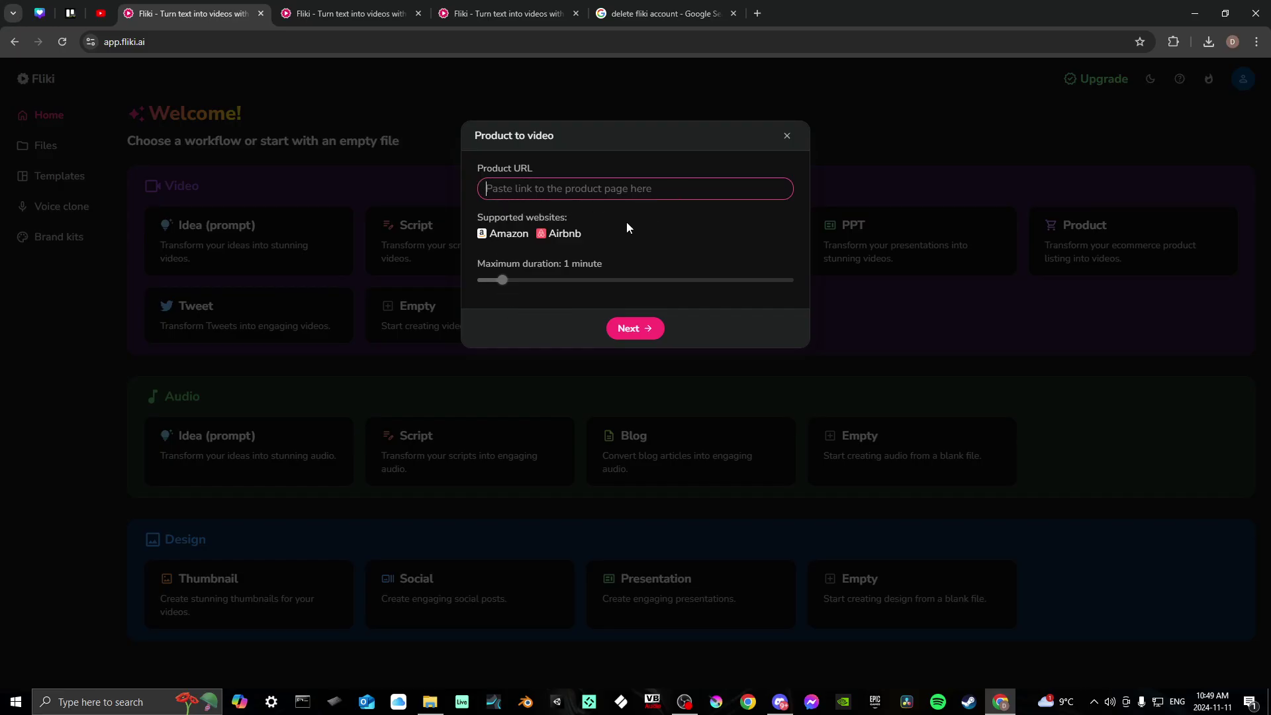
pyautogui.click(787, 136)
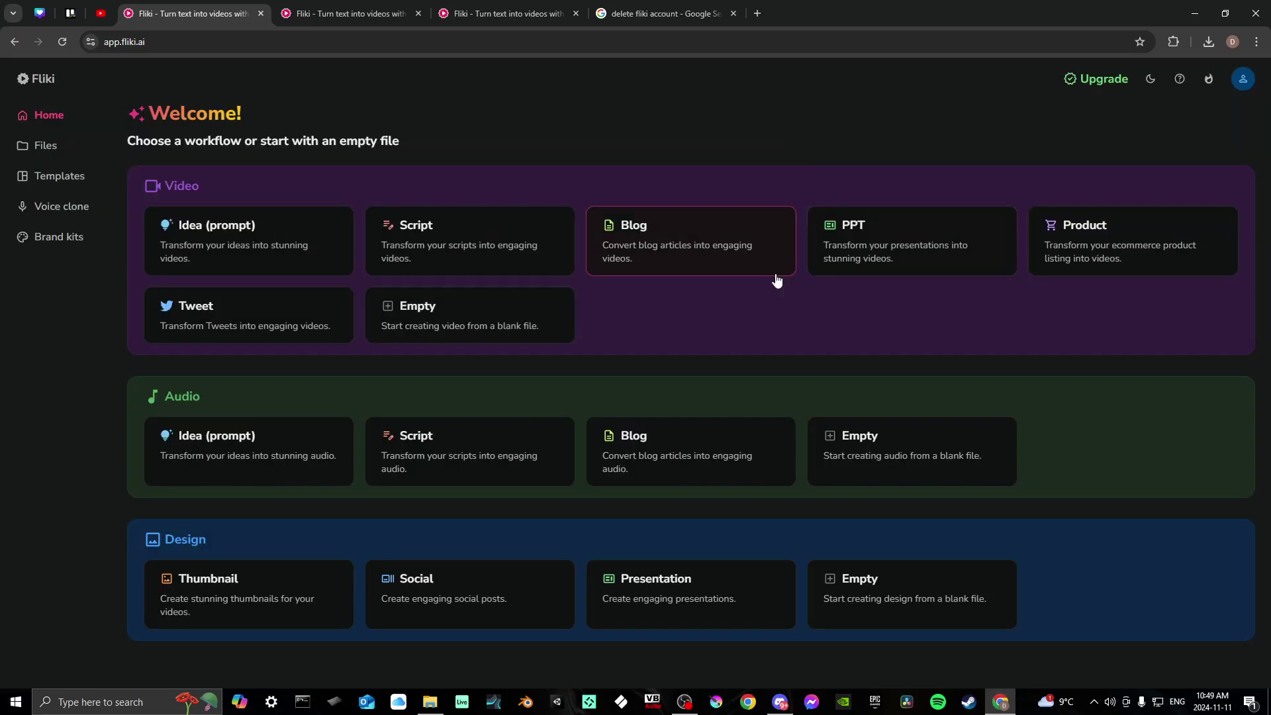
pyautogui.click(251, 317)
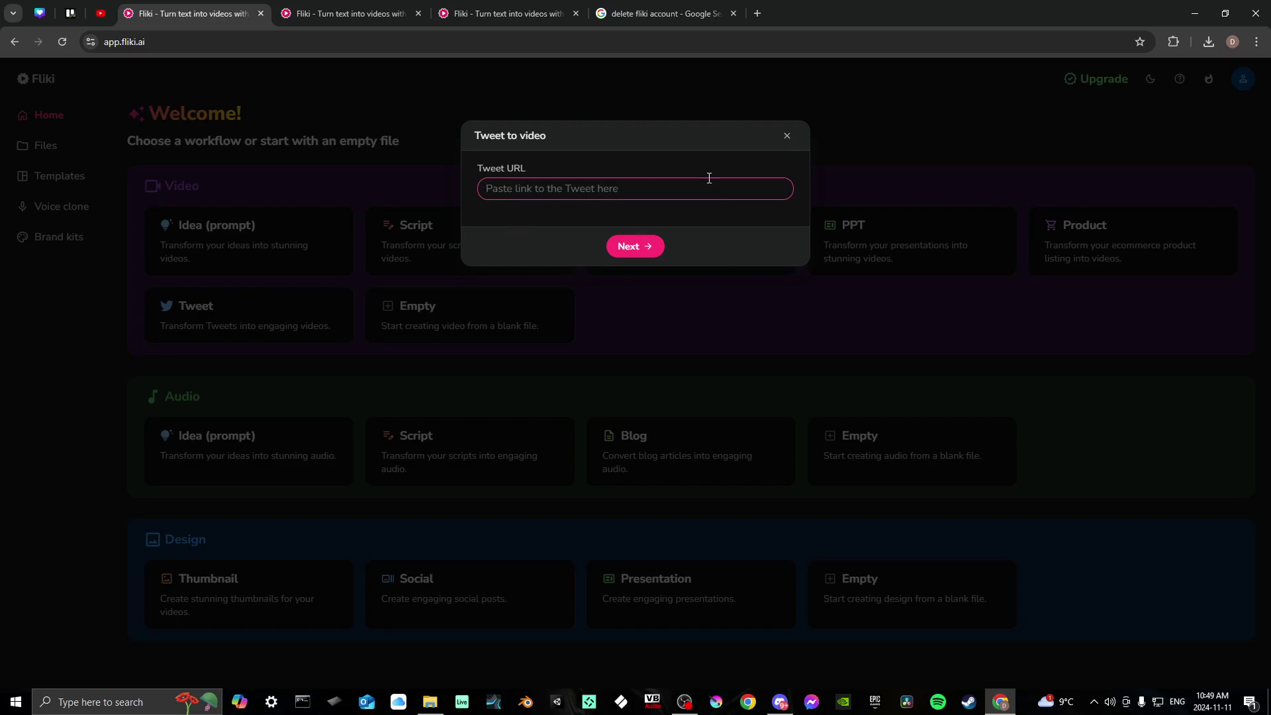
pyautogui.click(786, 138)
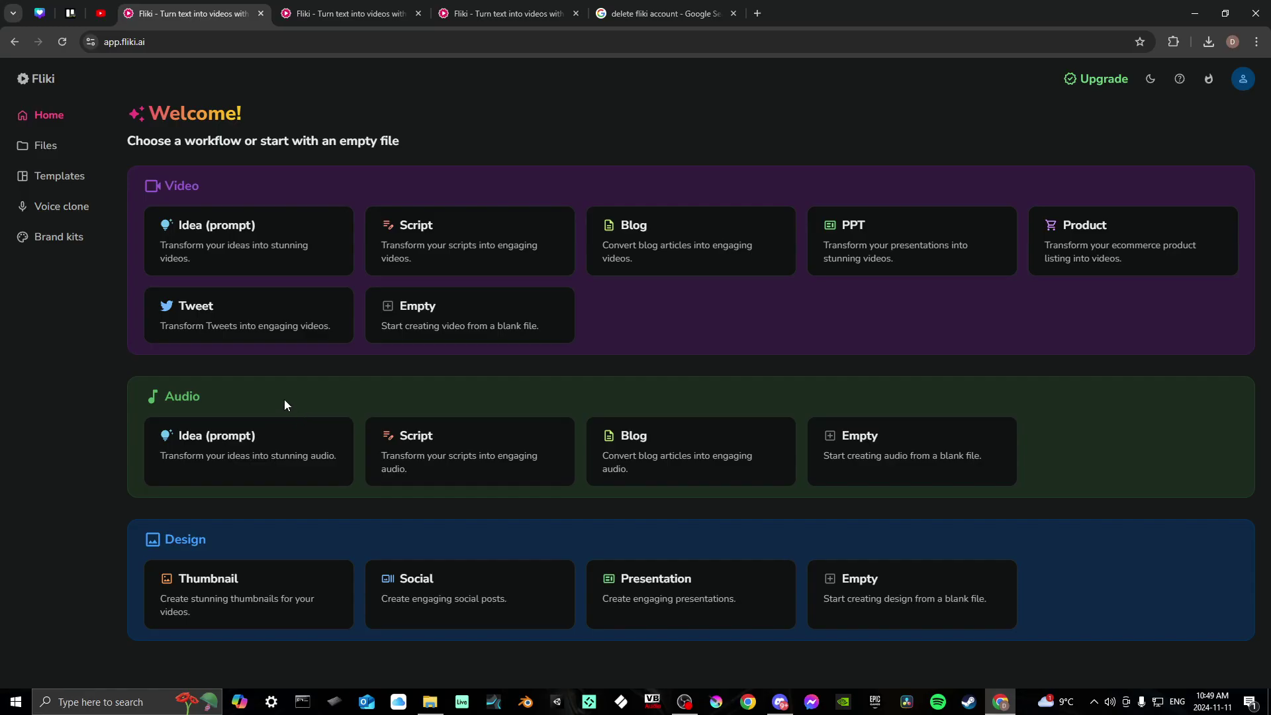
pyautogui.click(238, 458)
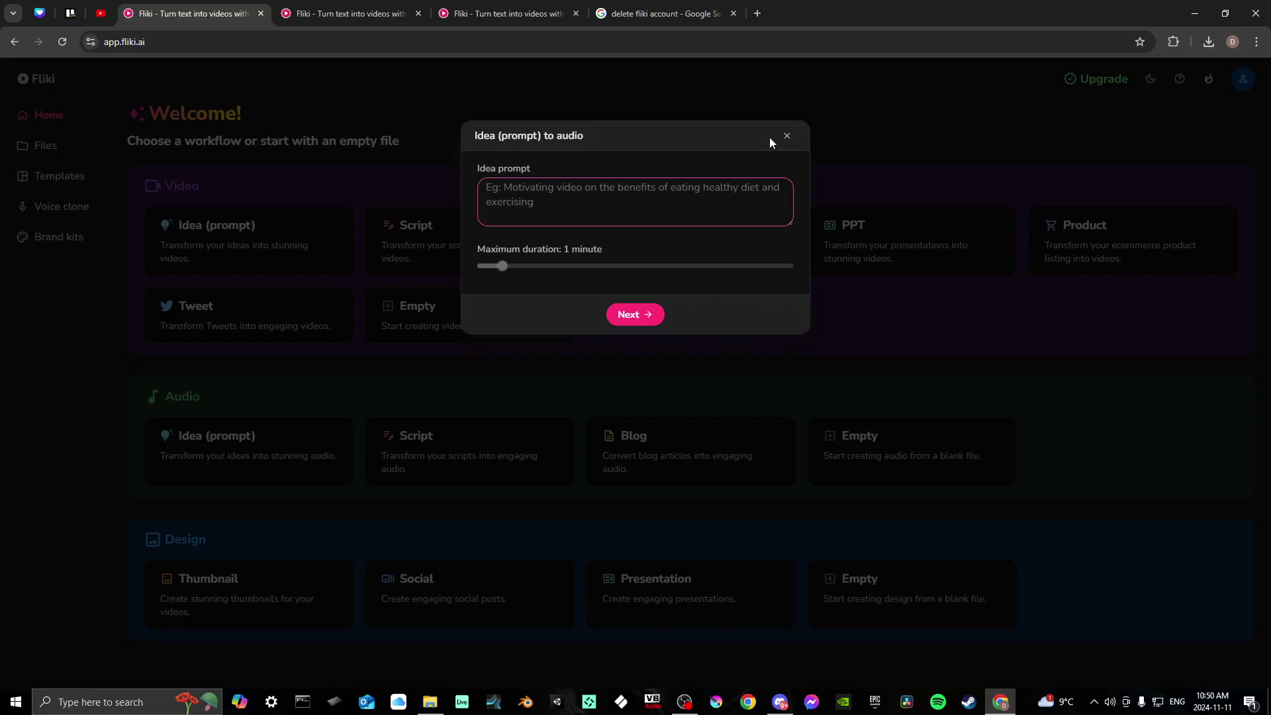
pyautogui.click(786, 136)
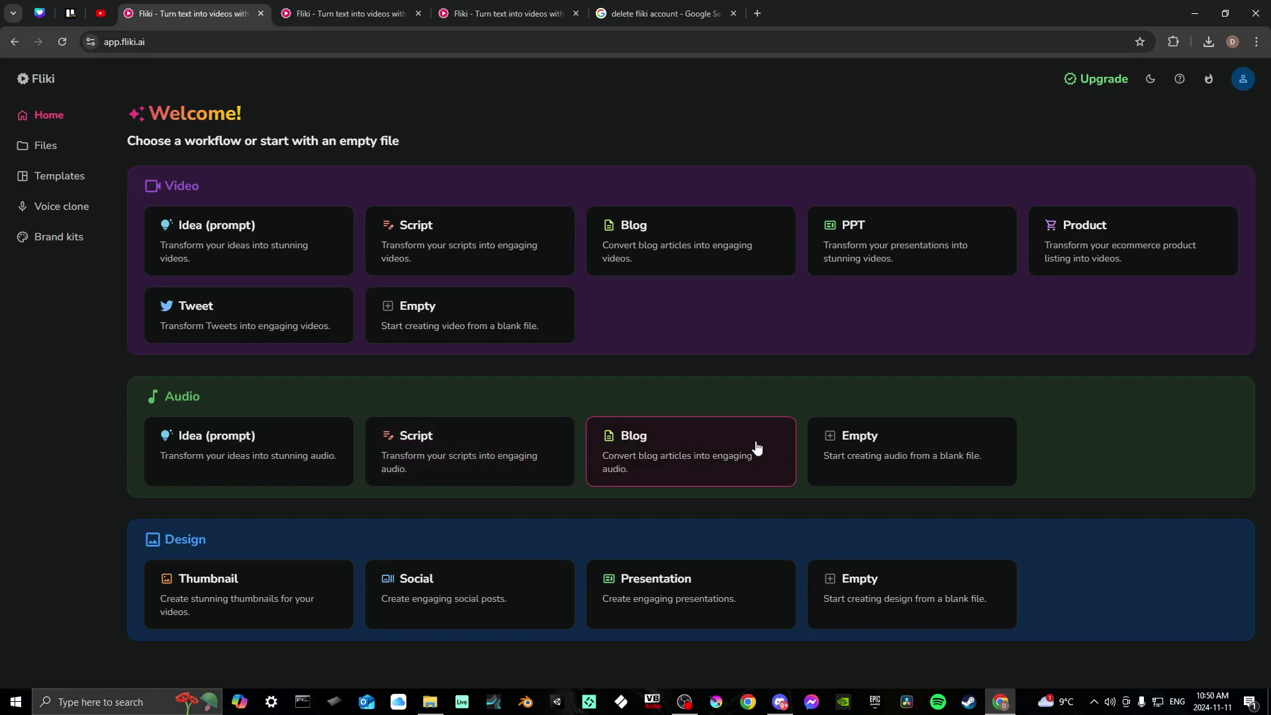
pyautogui.click(656, 448)
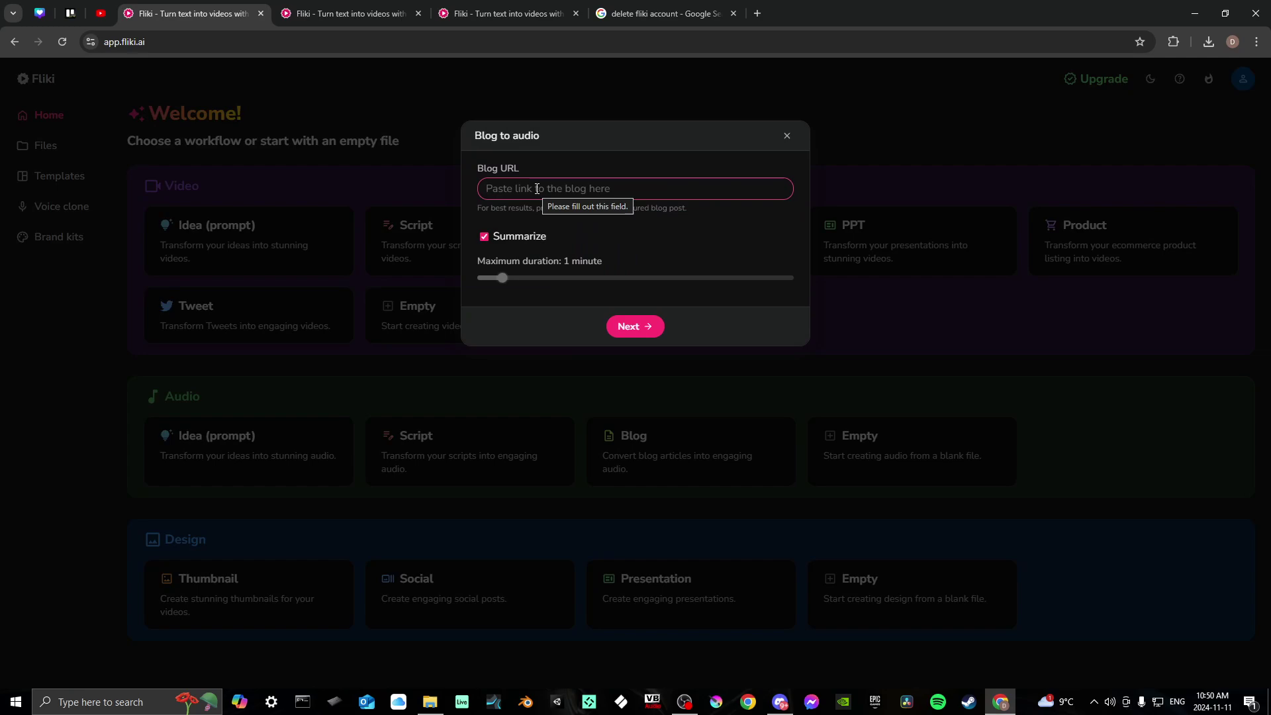
pyautogui.click(786, 138)
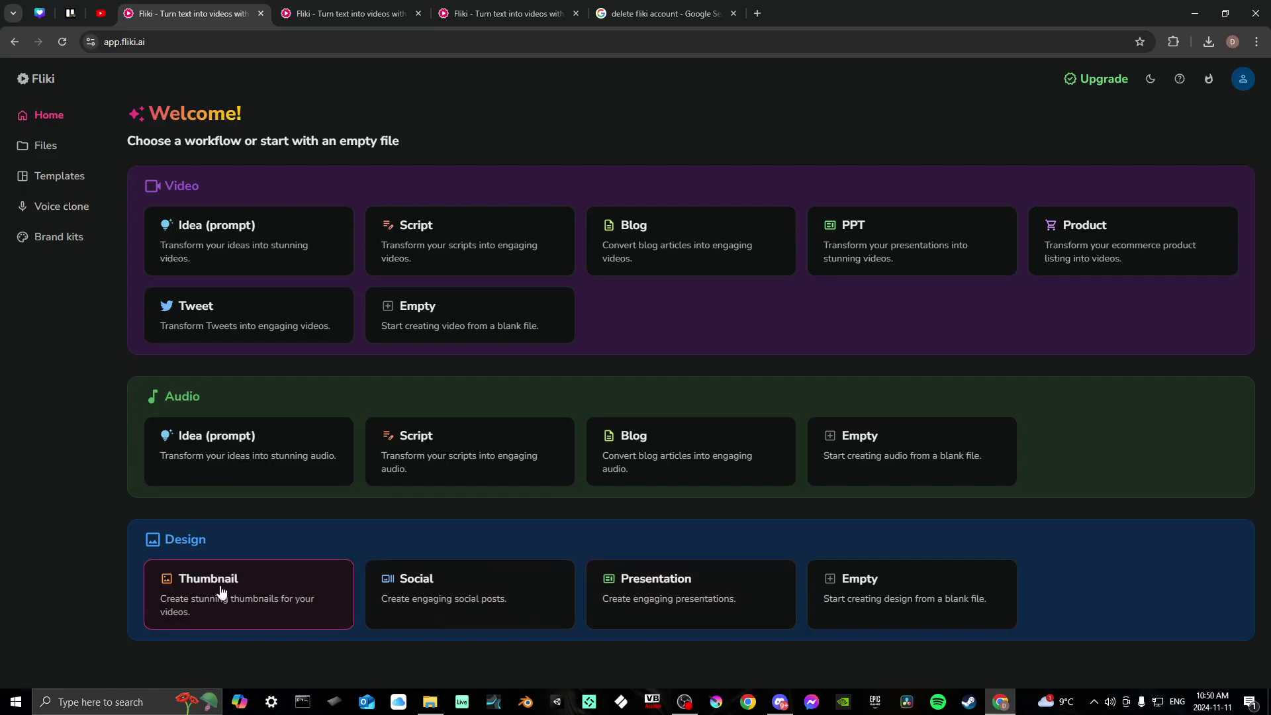
# Step: Submit a 'top ways to become more productive' social post in 16:9, English, Cinematic AI media
pyautogui.click(533, 584)
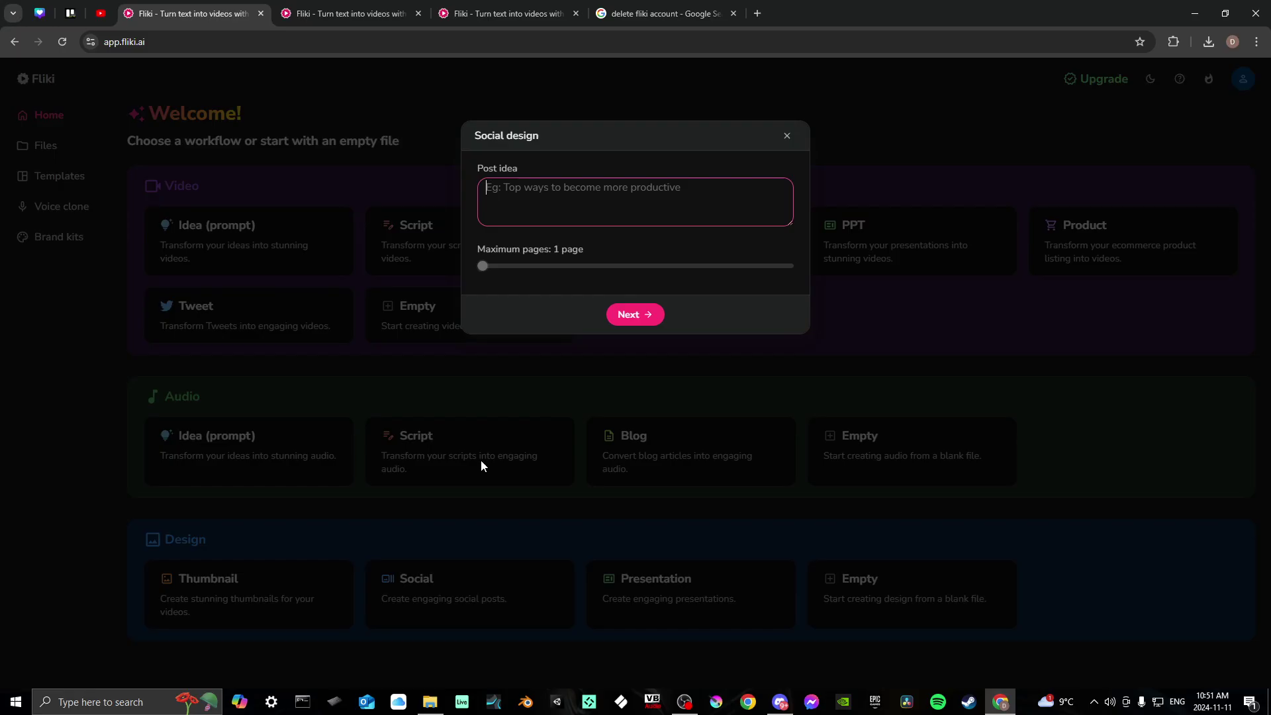
pyautogui.write('top way')
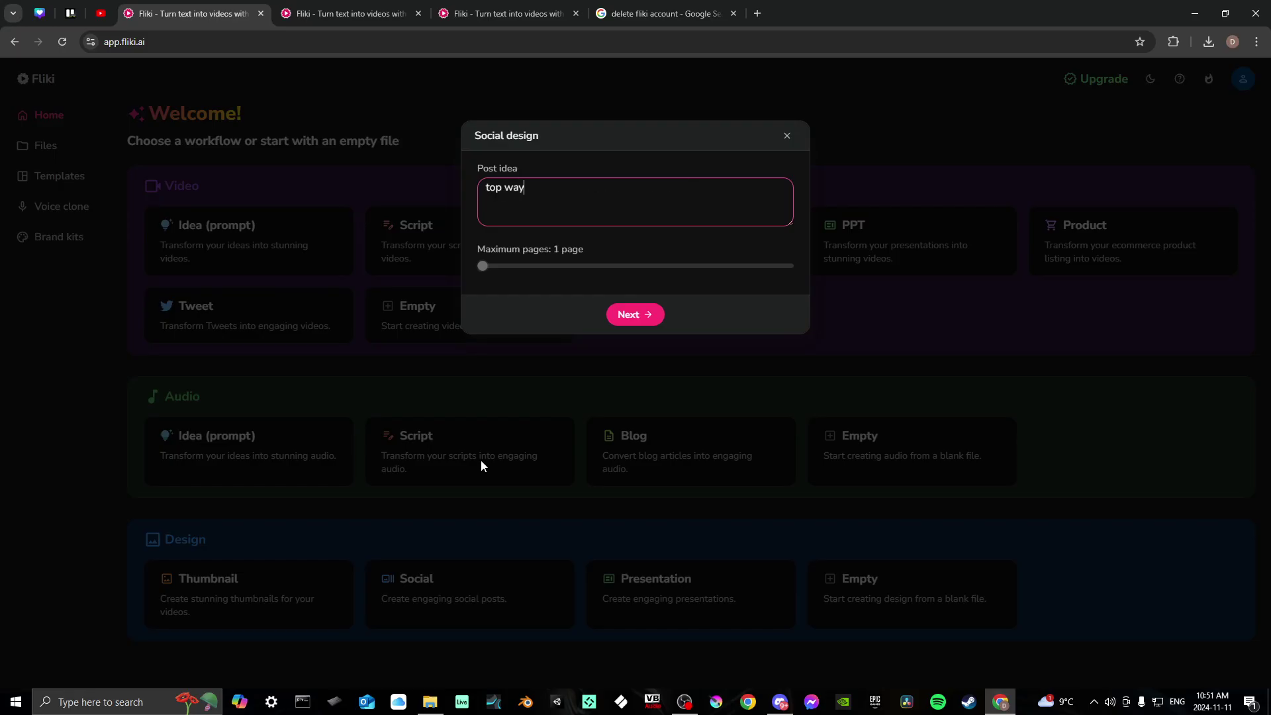
pyautogui.write('s to becom')
pyautogui.write('e more pr')
pyautogui.press('BackSpace')
pyautogui.write('roductiv')
pyautogui.write('e')
pyautogui.click(633, 312)
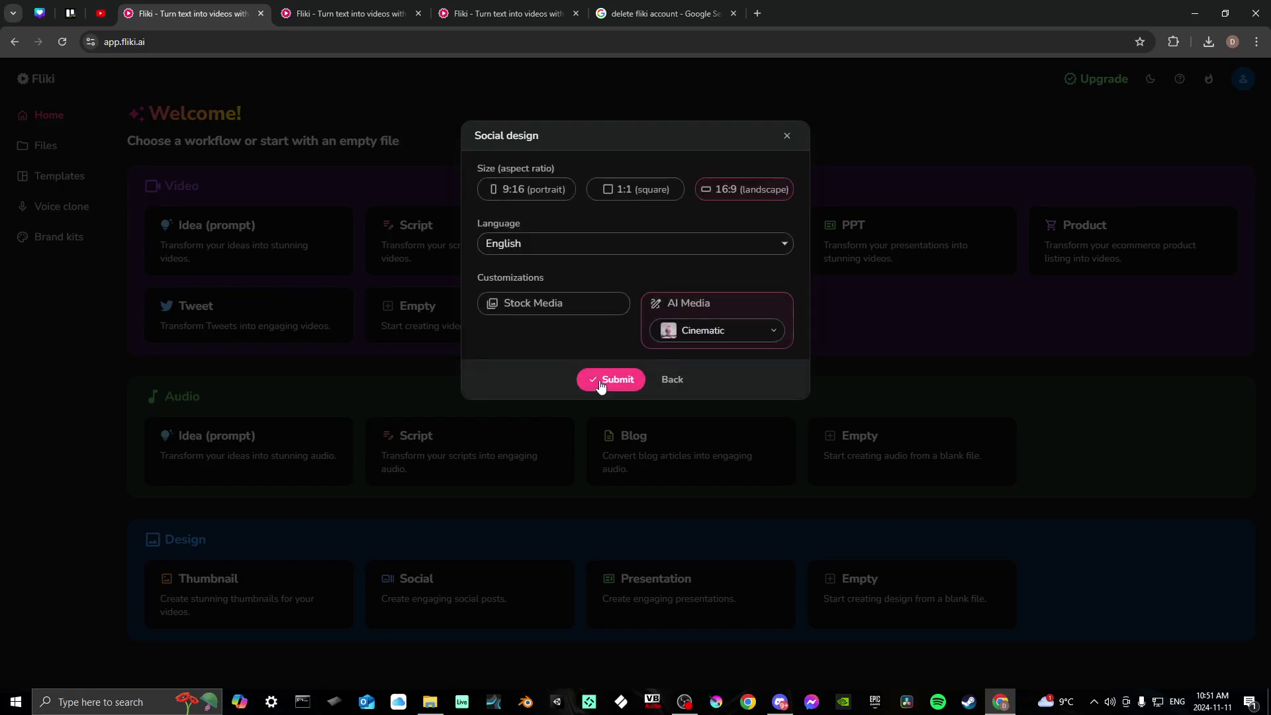
pyautogui.click(599, 384)
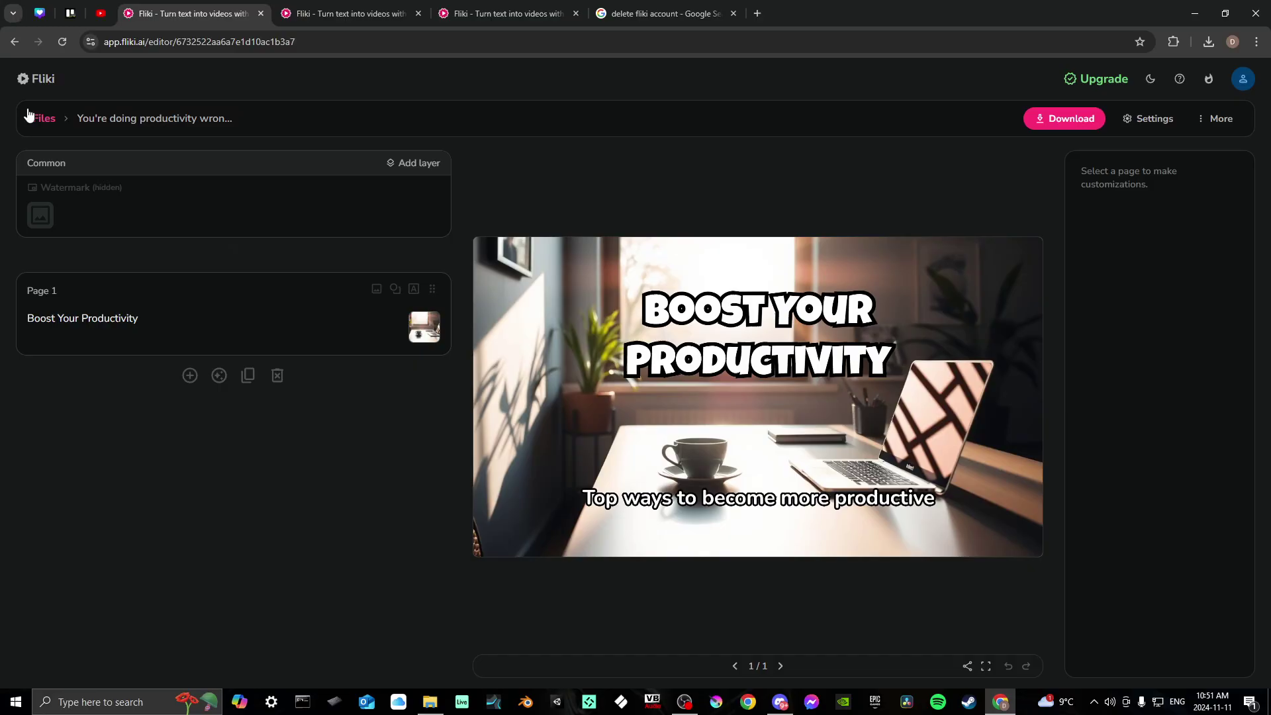
# Step: Review the generated 'Boost Your Productivity' post and return to the home page
pyautogui.click(14, 42)
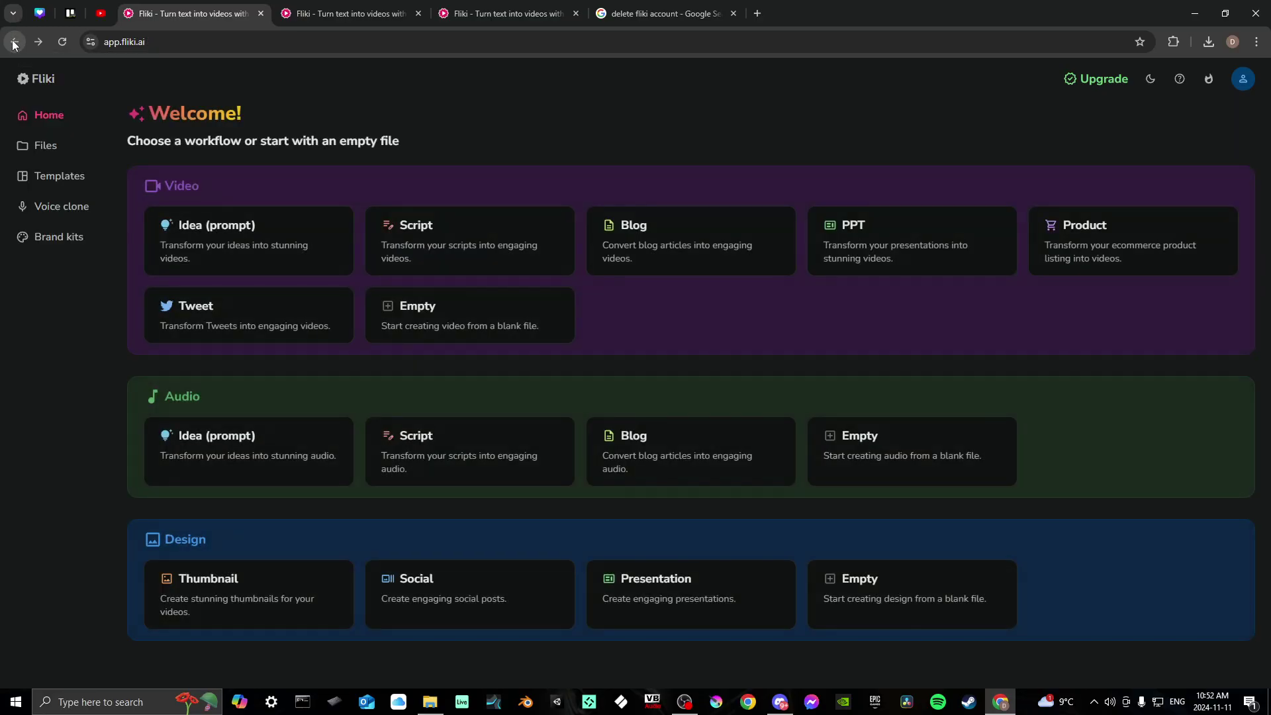
# Step: Start a presentation on top ways to become more productive and reach its size options
pyautogui.click(740, 601)
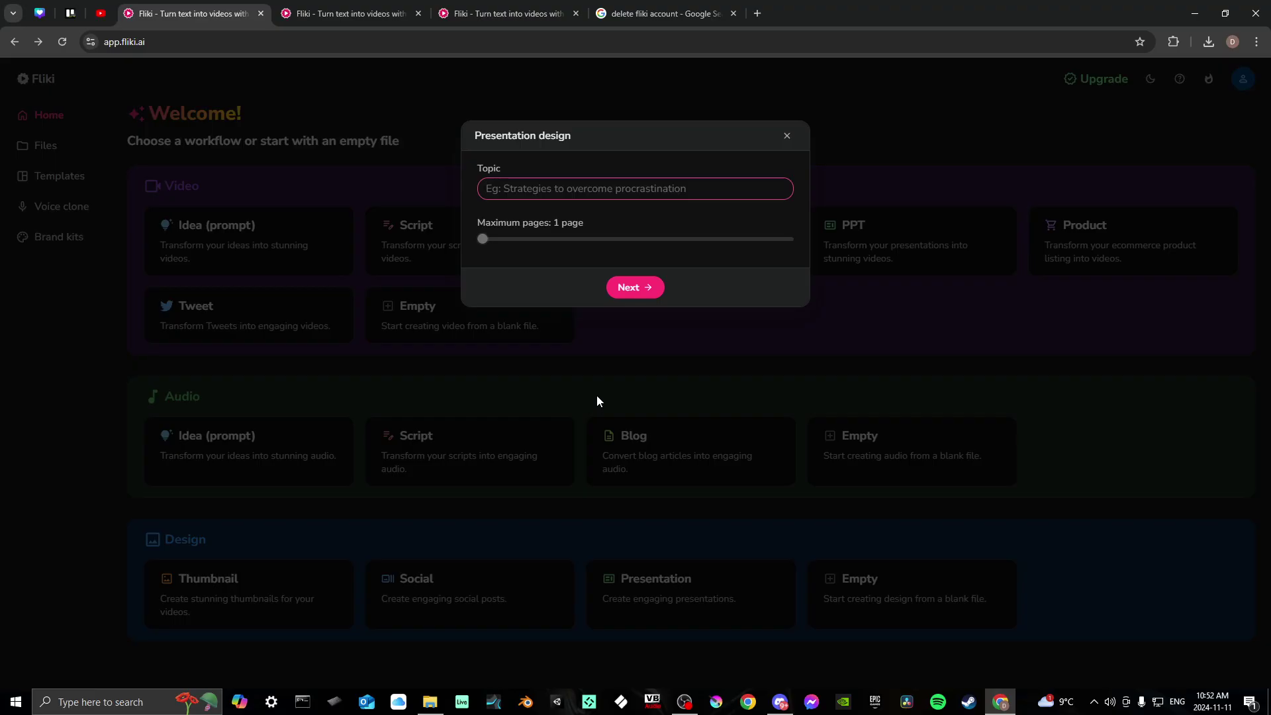
pyautogui.write('top')
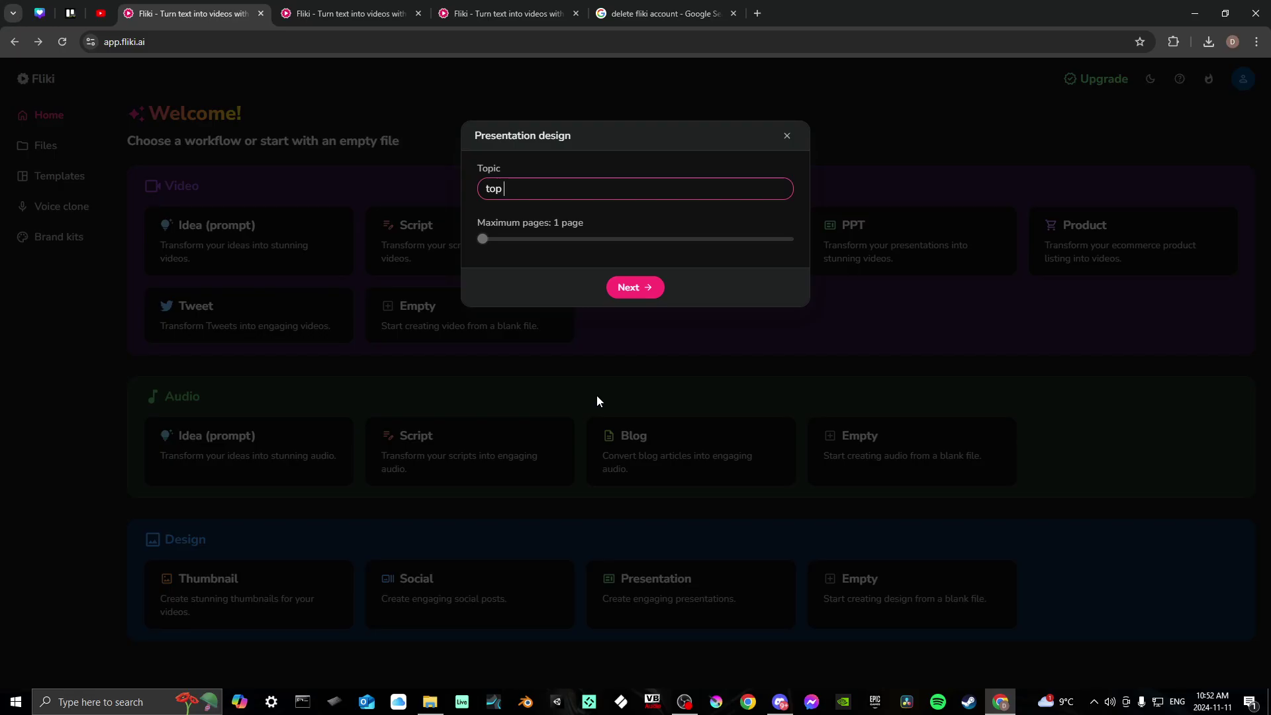
pyautogui.write('ways to be')
pyautogui.write('come more p')
pyautogui.write('roductive')
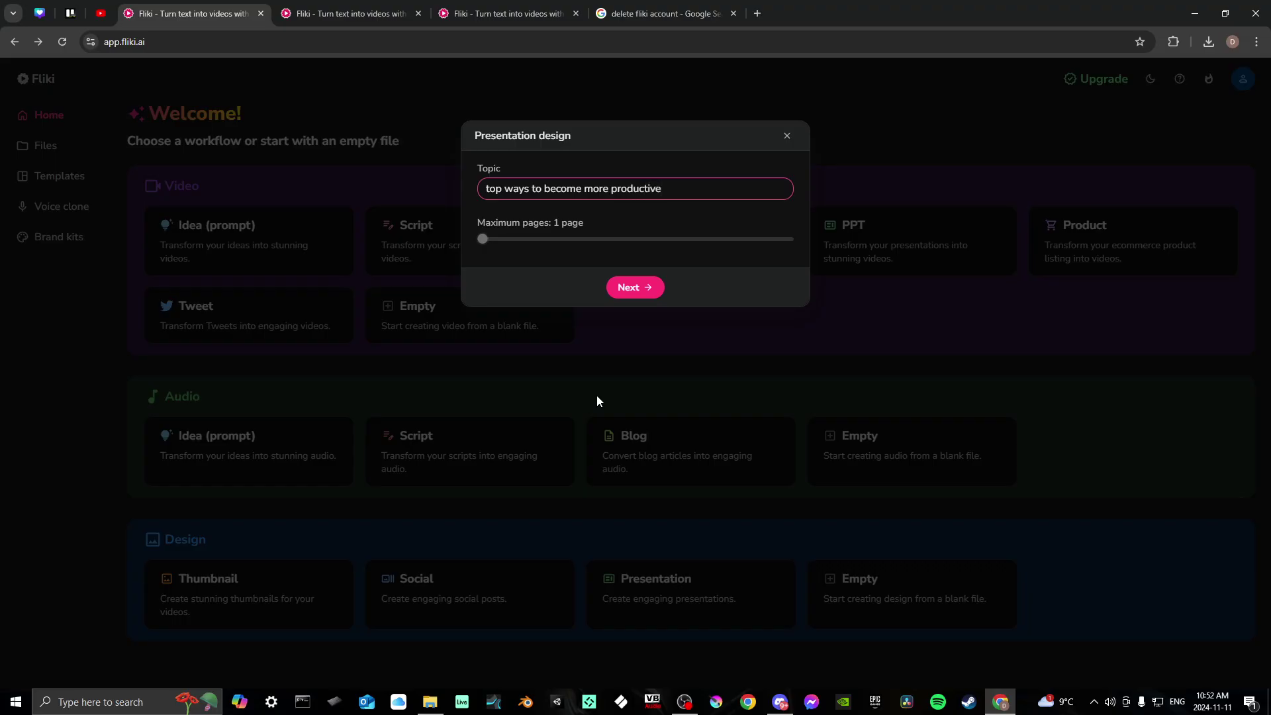
pyautogui.click(625, 290)
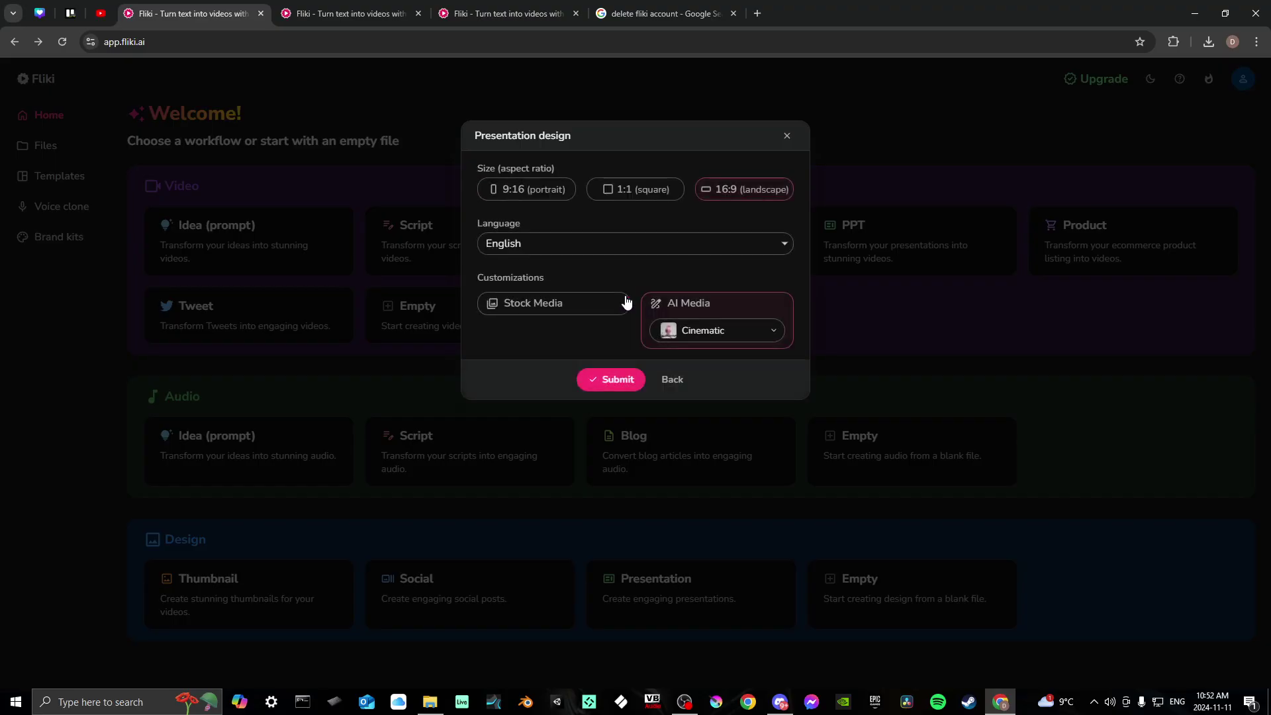
# Step: Generate the one-page 'Top Ways to Become More Productive' presentation slide
pyautogui.click(607, 383)
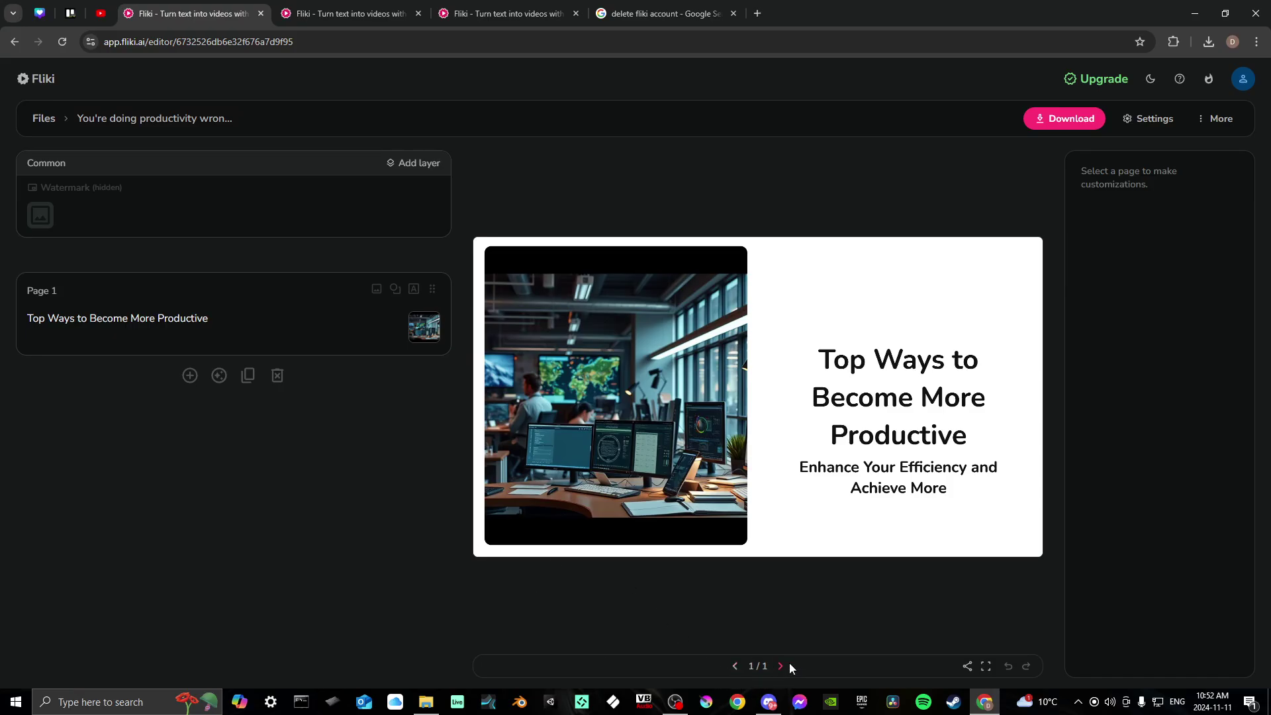
# Step: Add a blank second page, preview both pages, and return to the home page
pyautogui.click(189, 377)
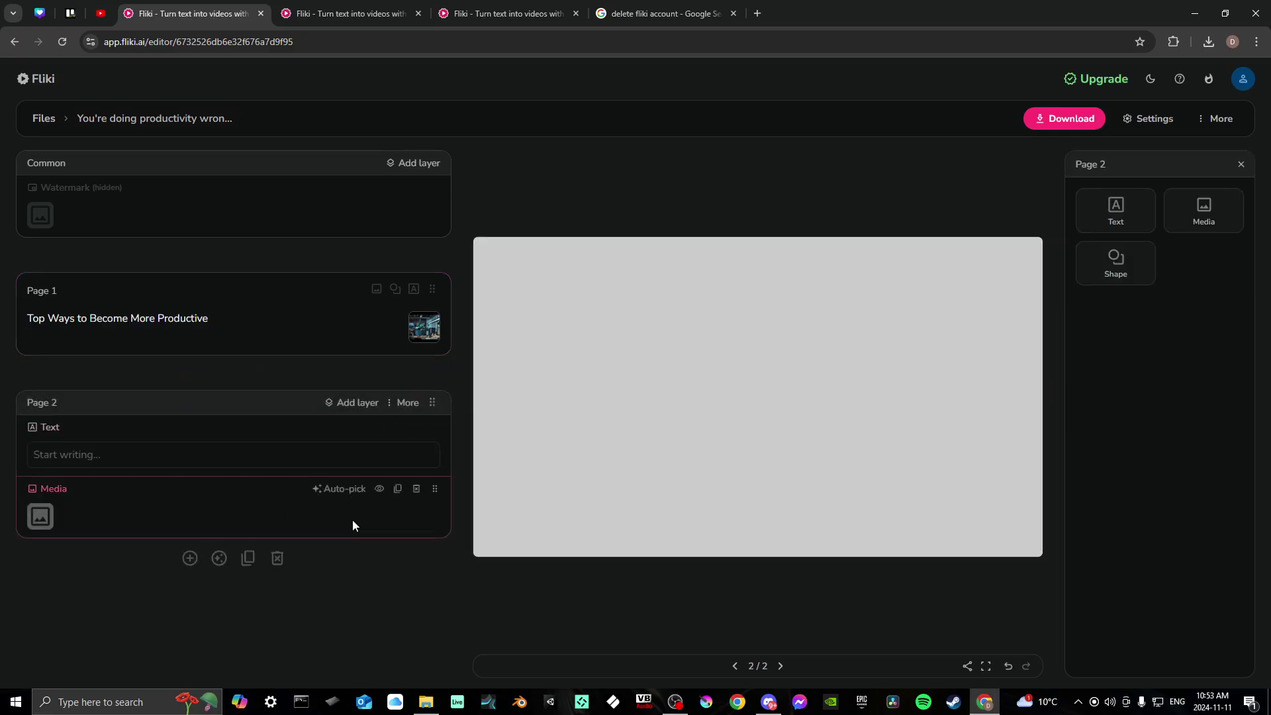
pyautogui.click(735, 667)
pyautogui.click(779, 668)
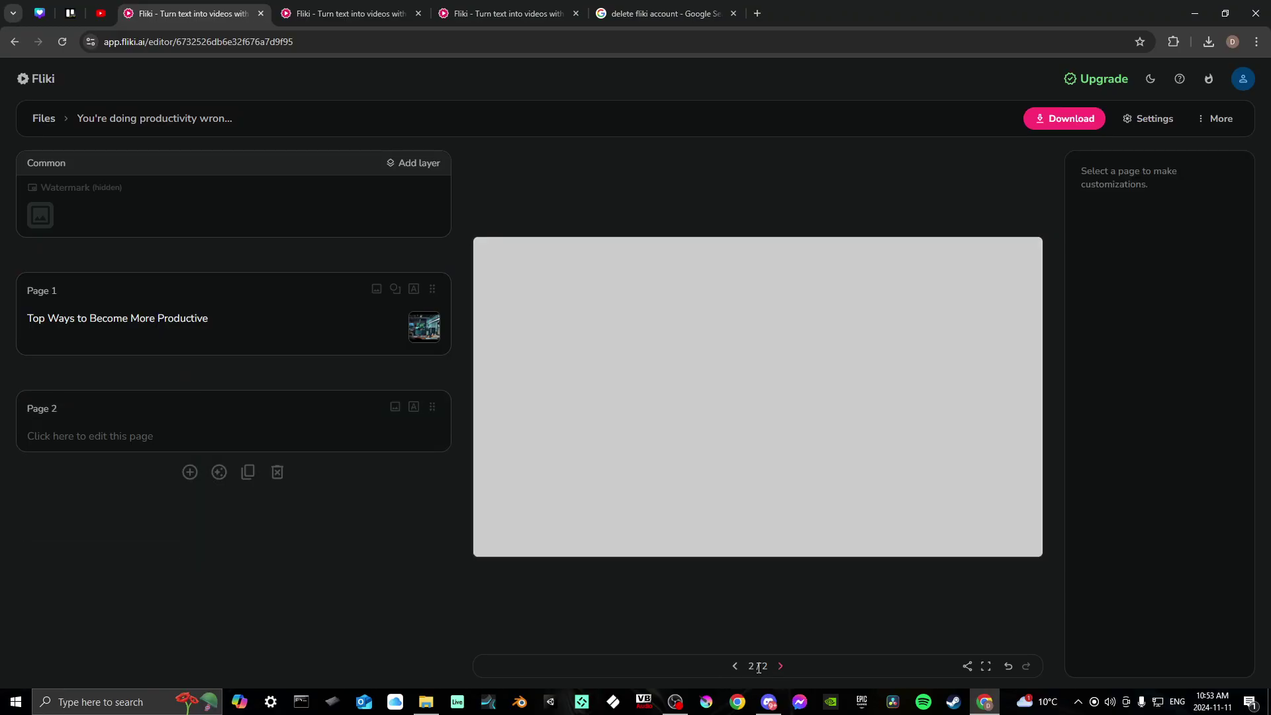
pyautogui.click(734, 667)
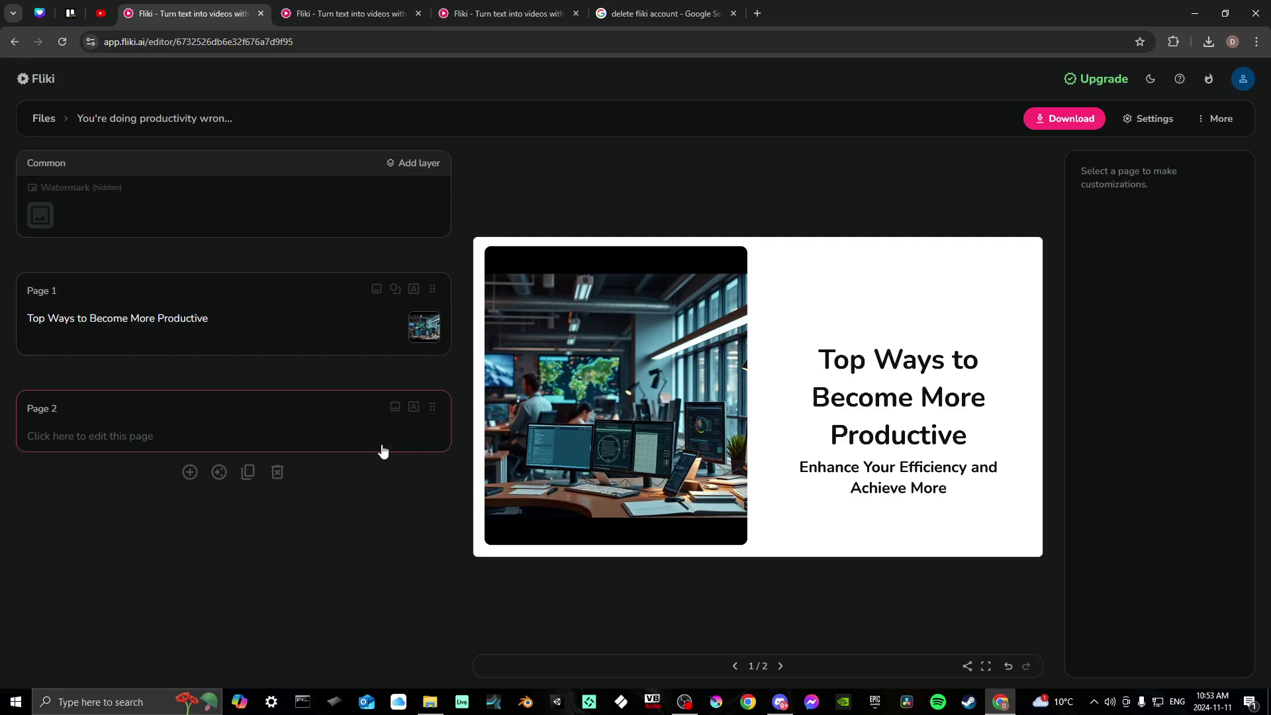
pyautogui.click(14, 46)
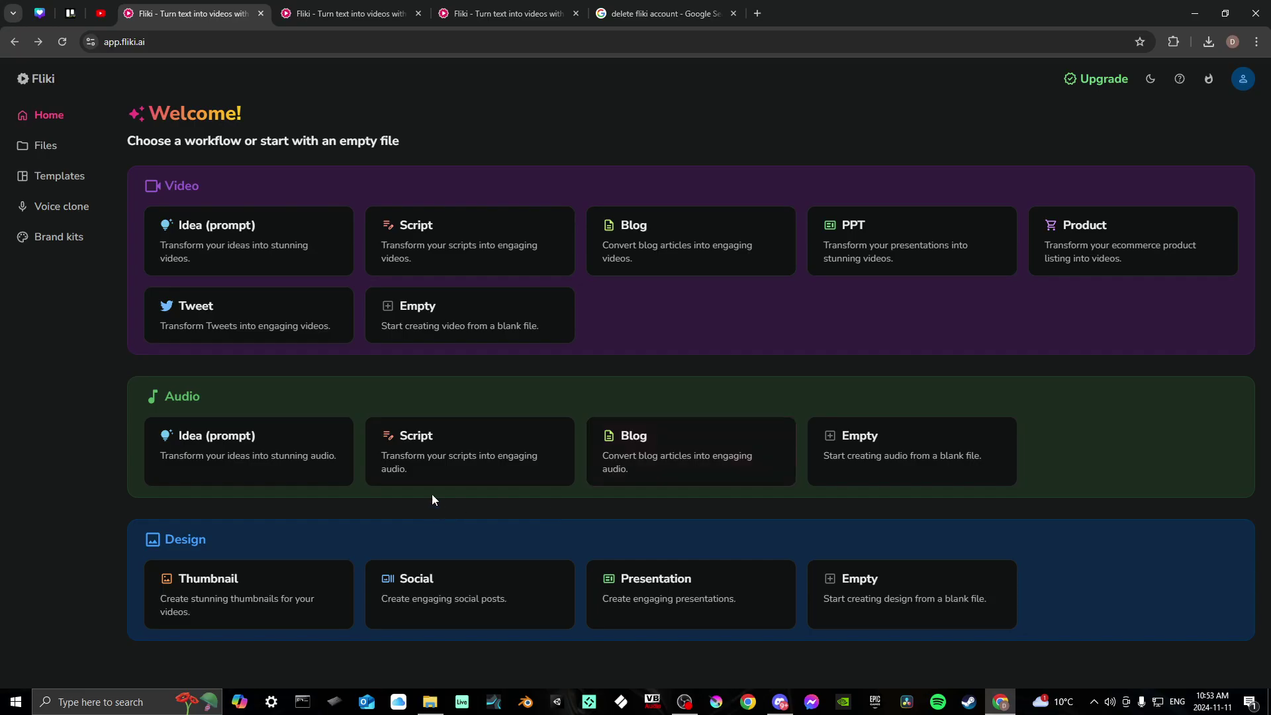
# Step: Preview and pause the saved moon colonization video, then return to the files list
pyautogui.click(50, 151)
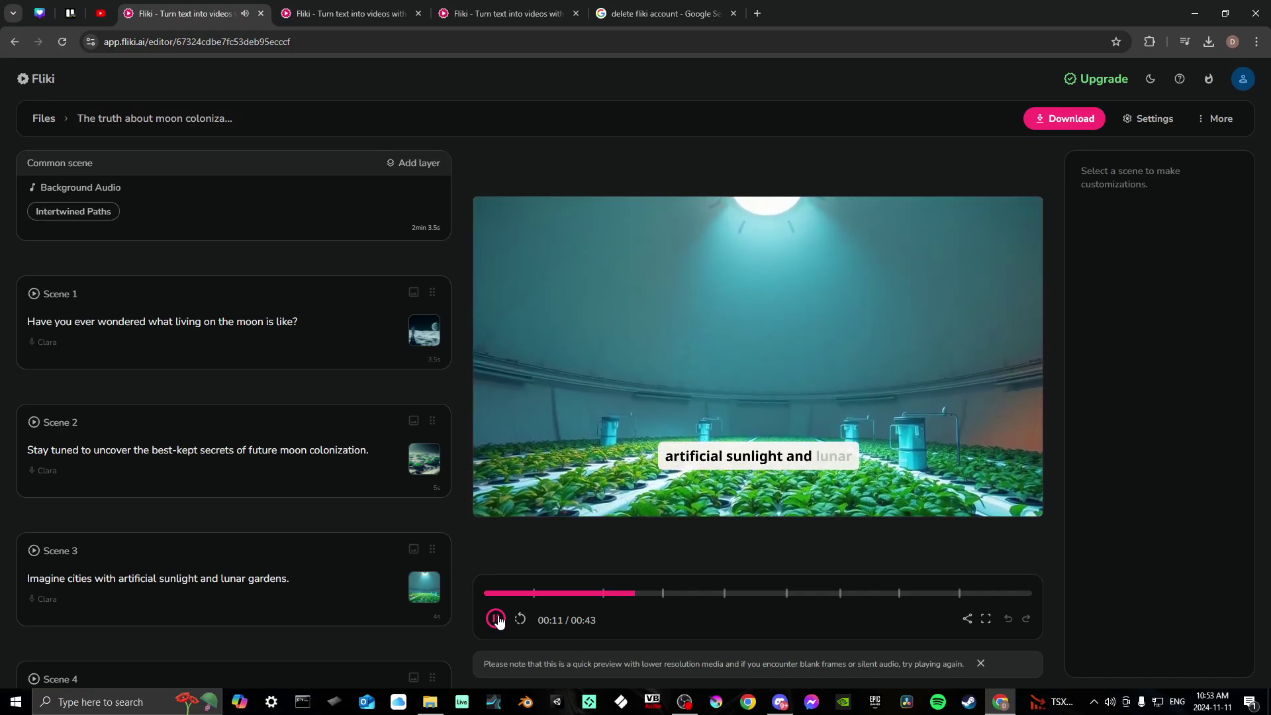
pyautogui.click(496, 620)
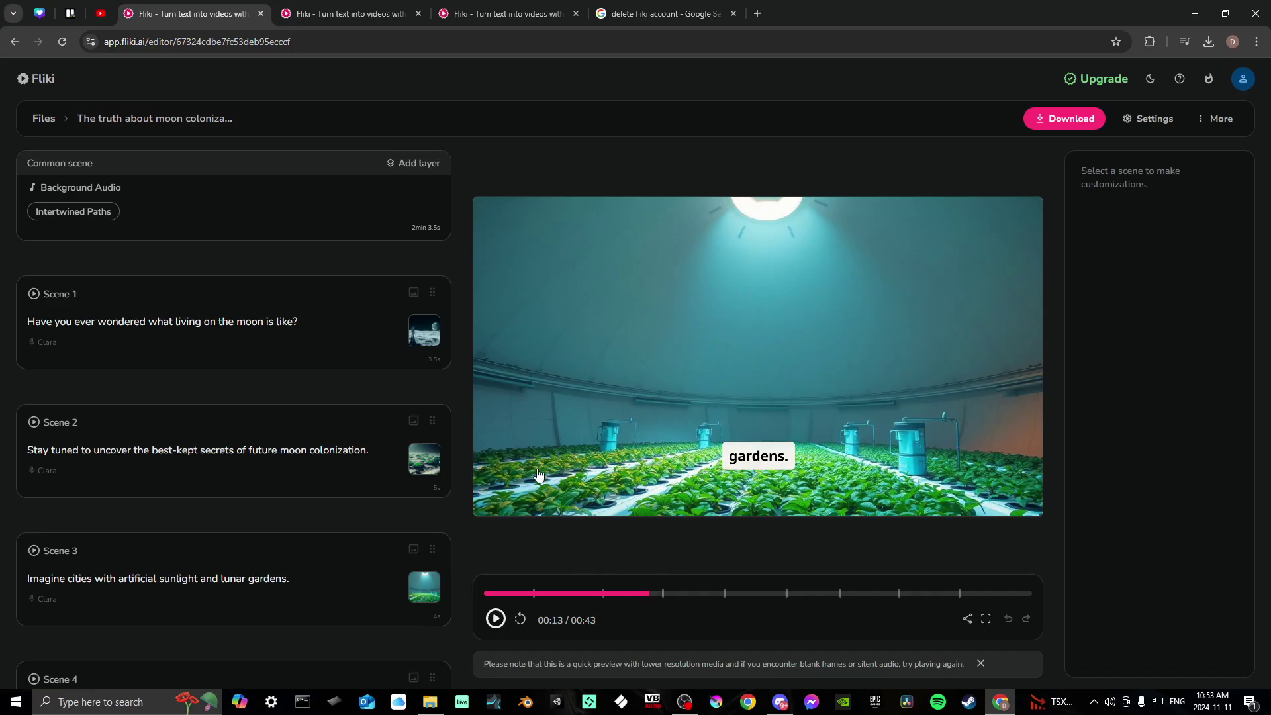
pyautogui.click(13, 43)
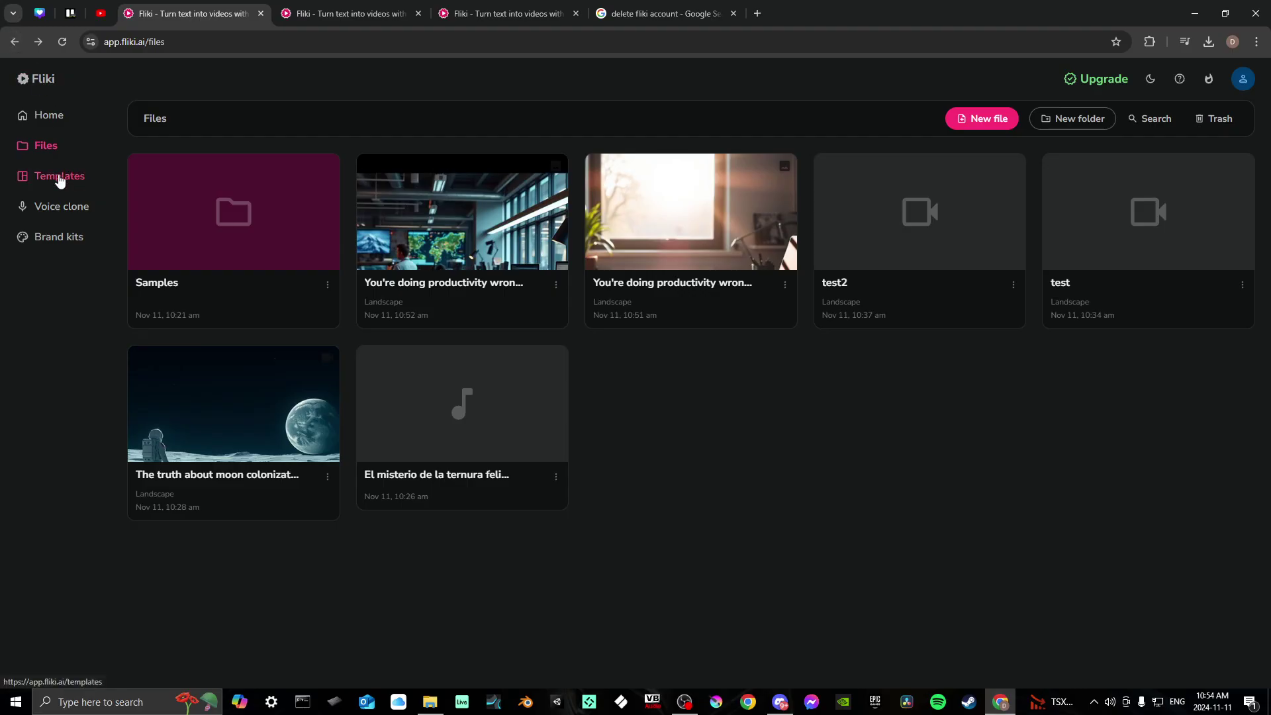
# Step: Browse the ready-made template gallery, then go to the Voice clone page
pyautogui.click(60, 179)
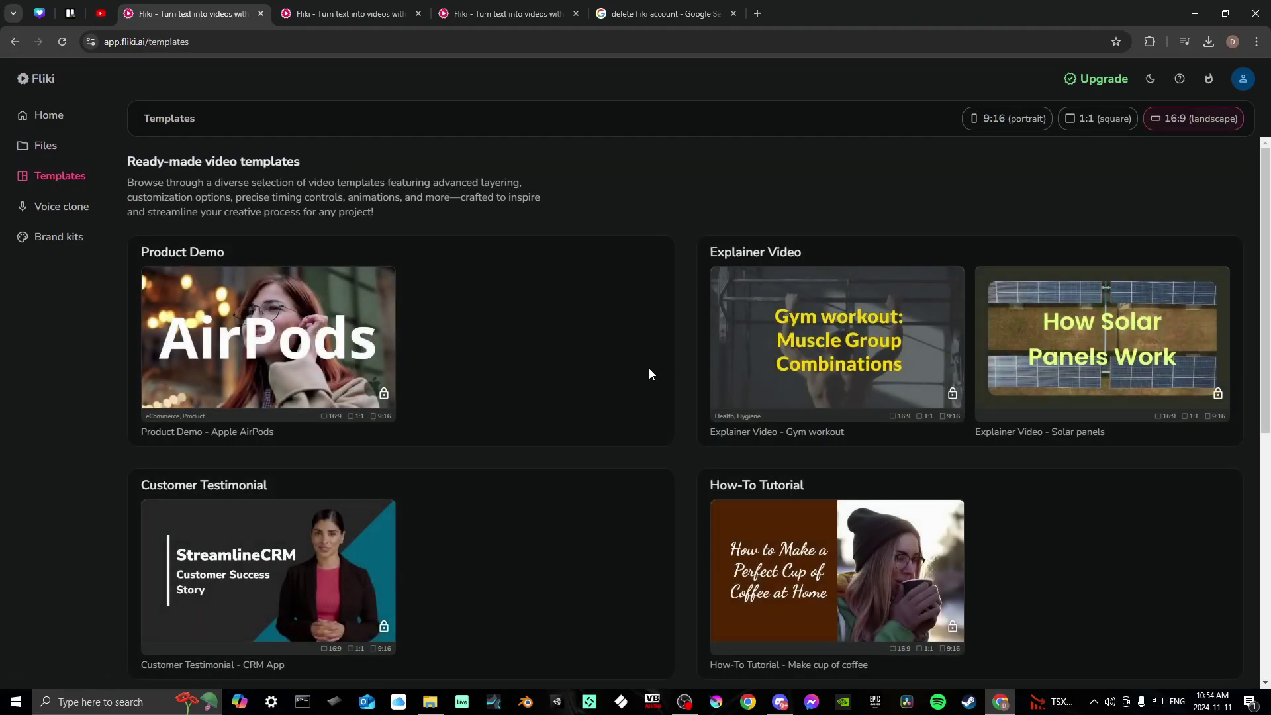
pyautogui.scroll(-2, 615, 351)
pyautogui.scroll(-2, 614, 351)
pyautogui.scroll(-2, 615, 351)
pyautogui.scroll(-2, 617, 351)
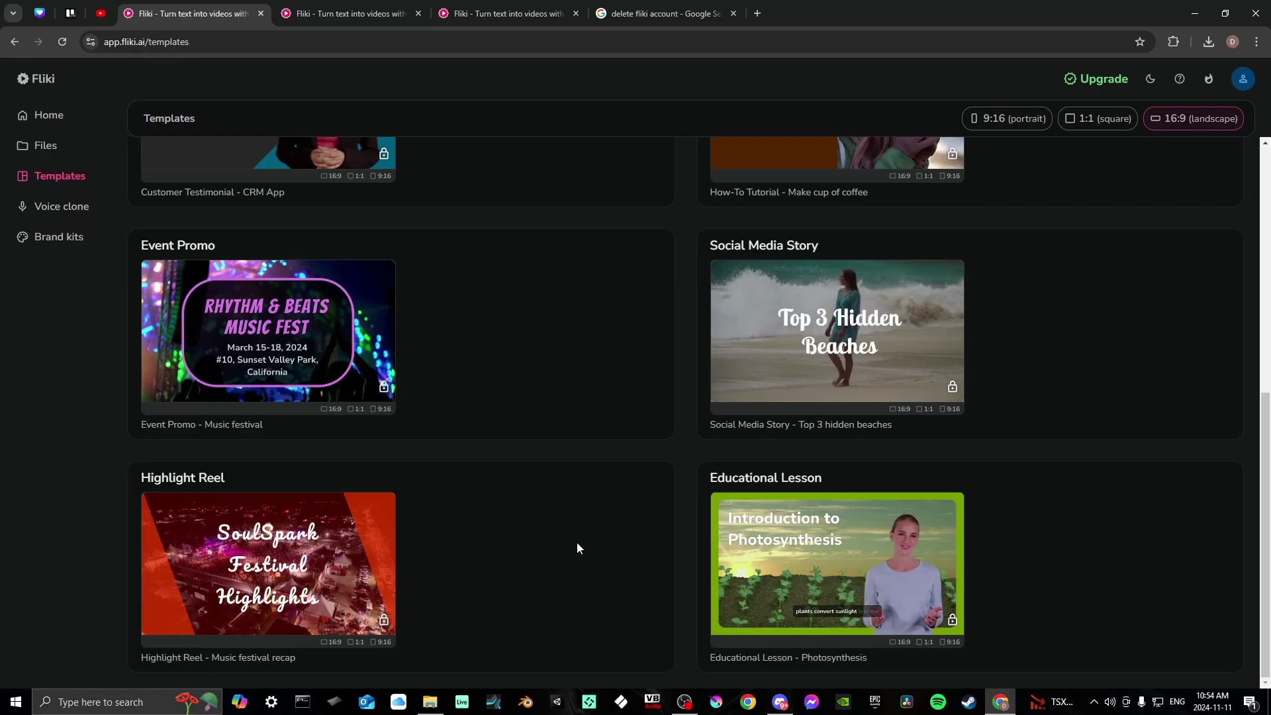
pyautogui.scroll(3, 581, 328)
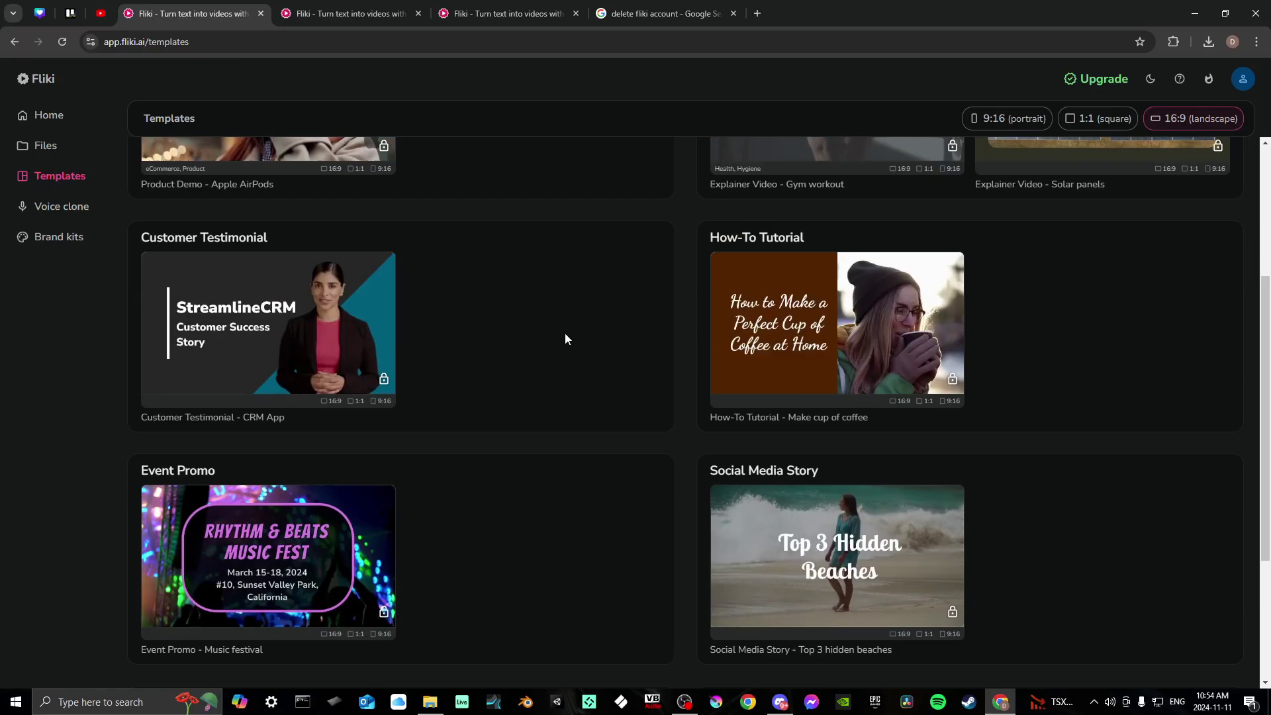
pyautogui.scroll(2, 567, 343)
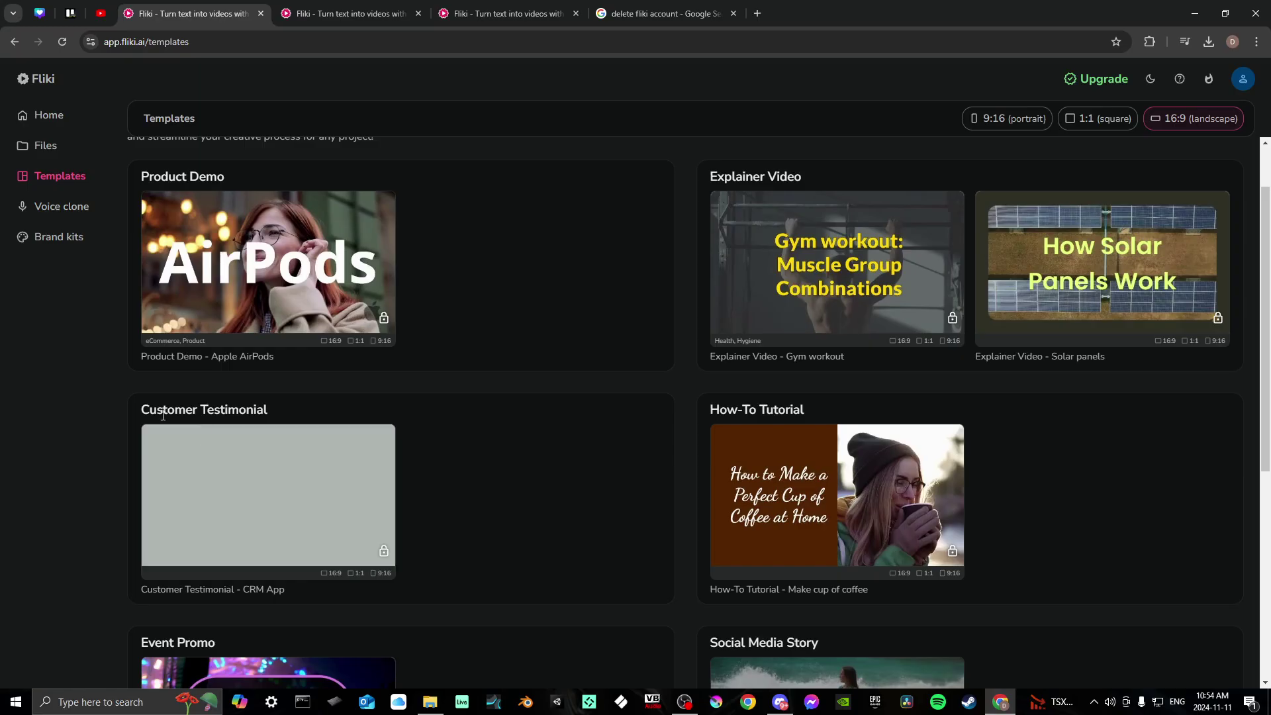
pyautogui.click(70, 213)
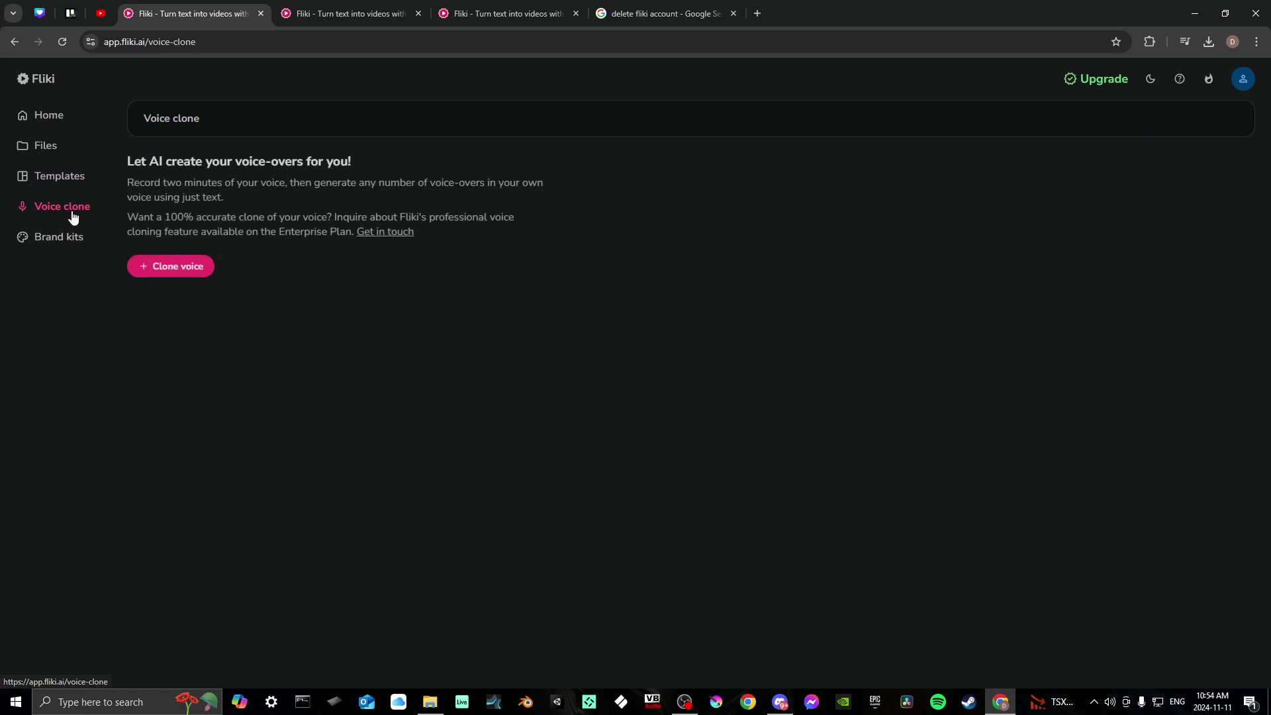
# Step: Try the Clone voice button, then view the empty Brand kits page
pyautogui.click(163, 276)
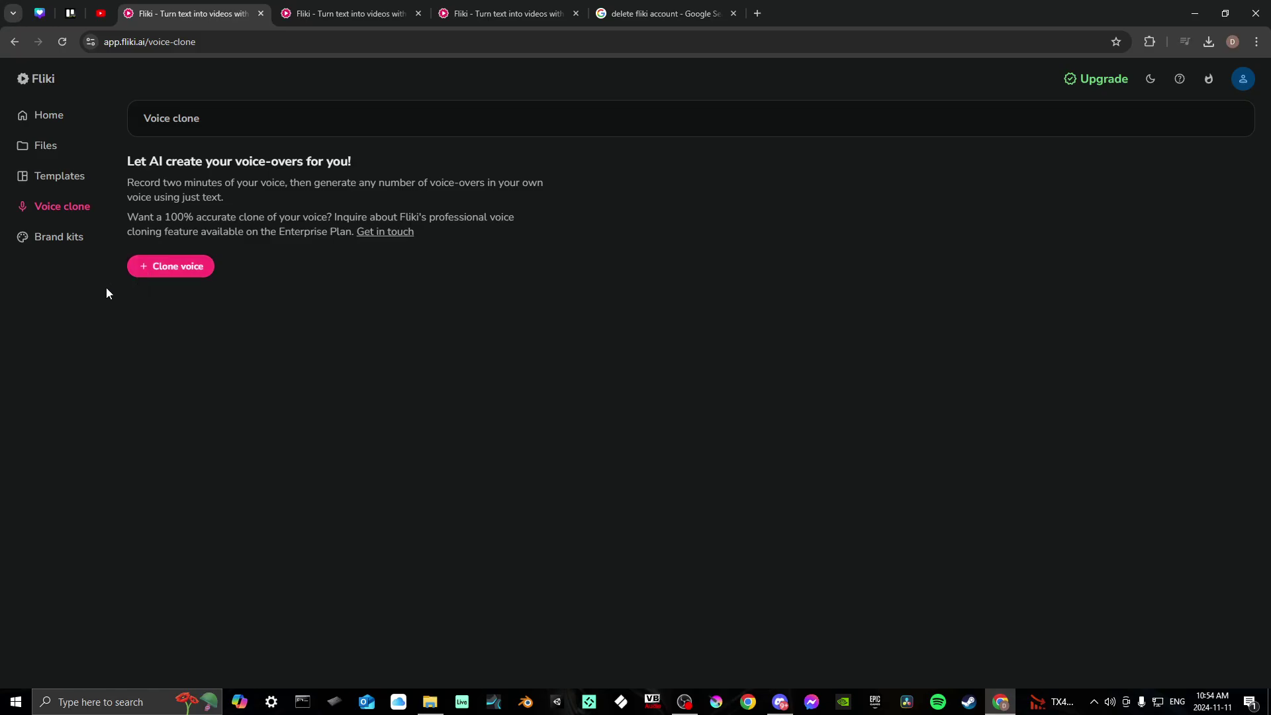
pyautogui.click(50, 245)
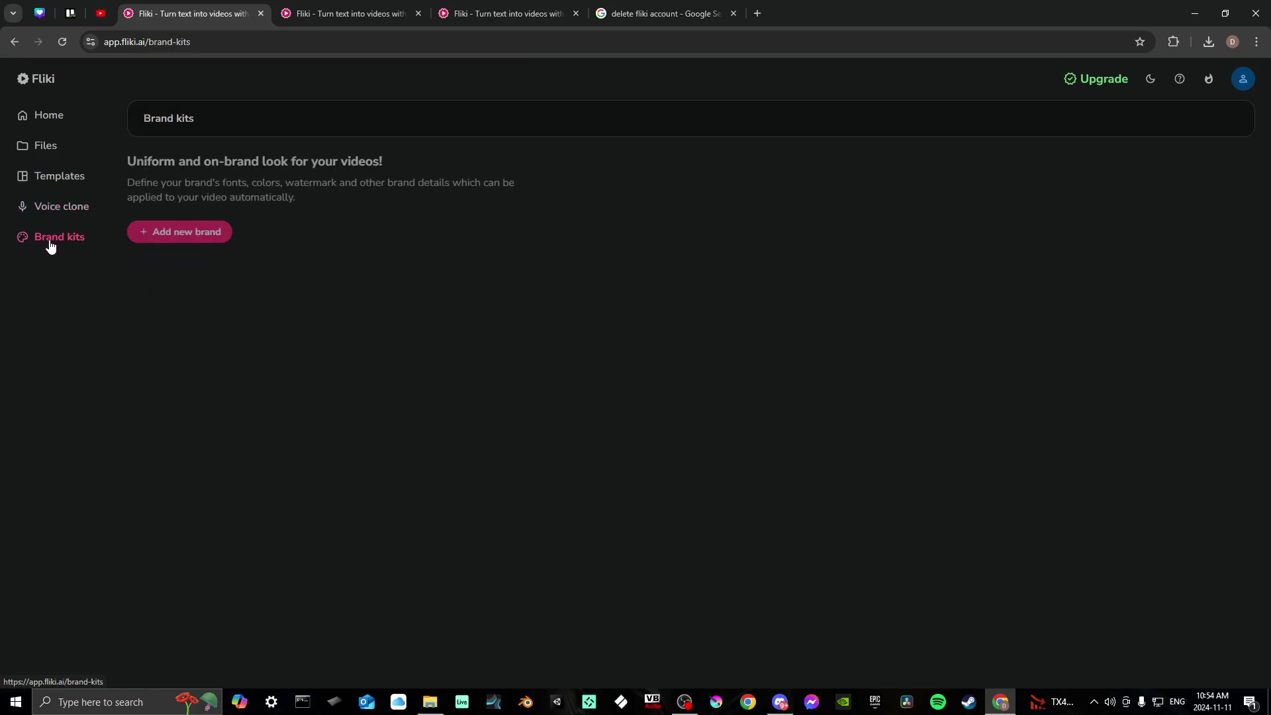